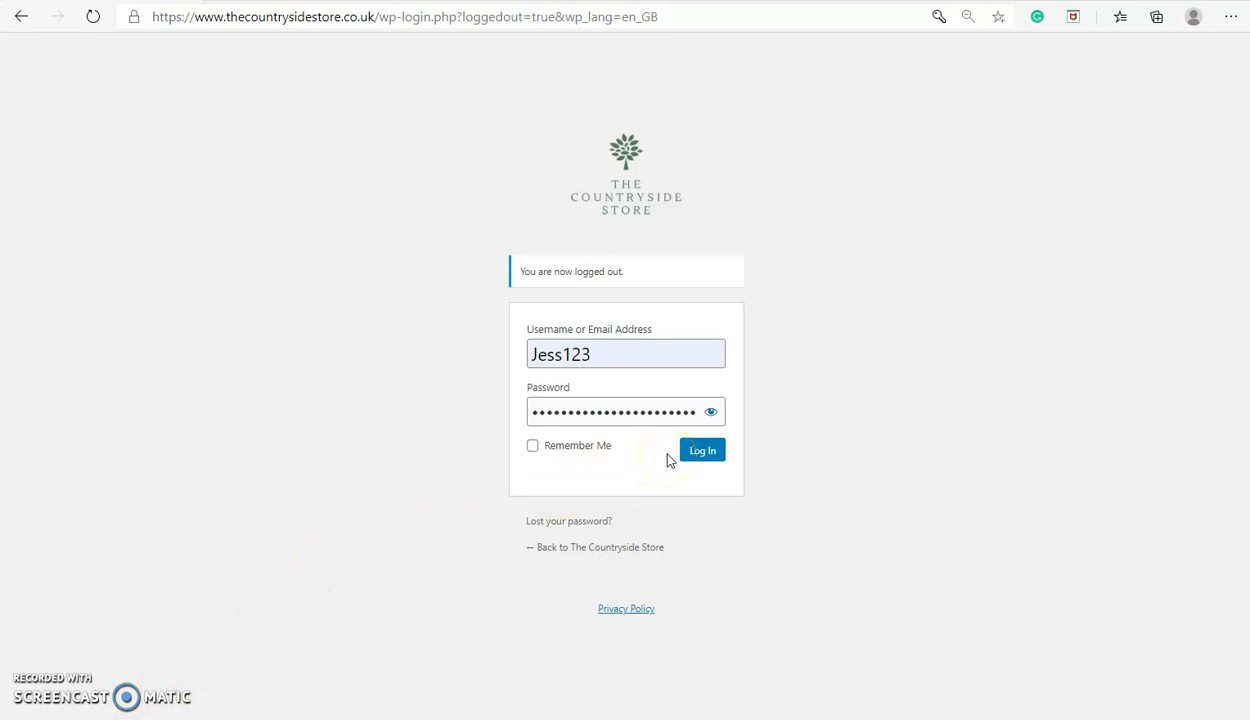
Log in to the seller dashboard and set the user profile's admin colour scheme to Sunrise.
click(704, 453)
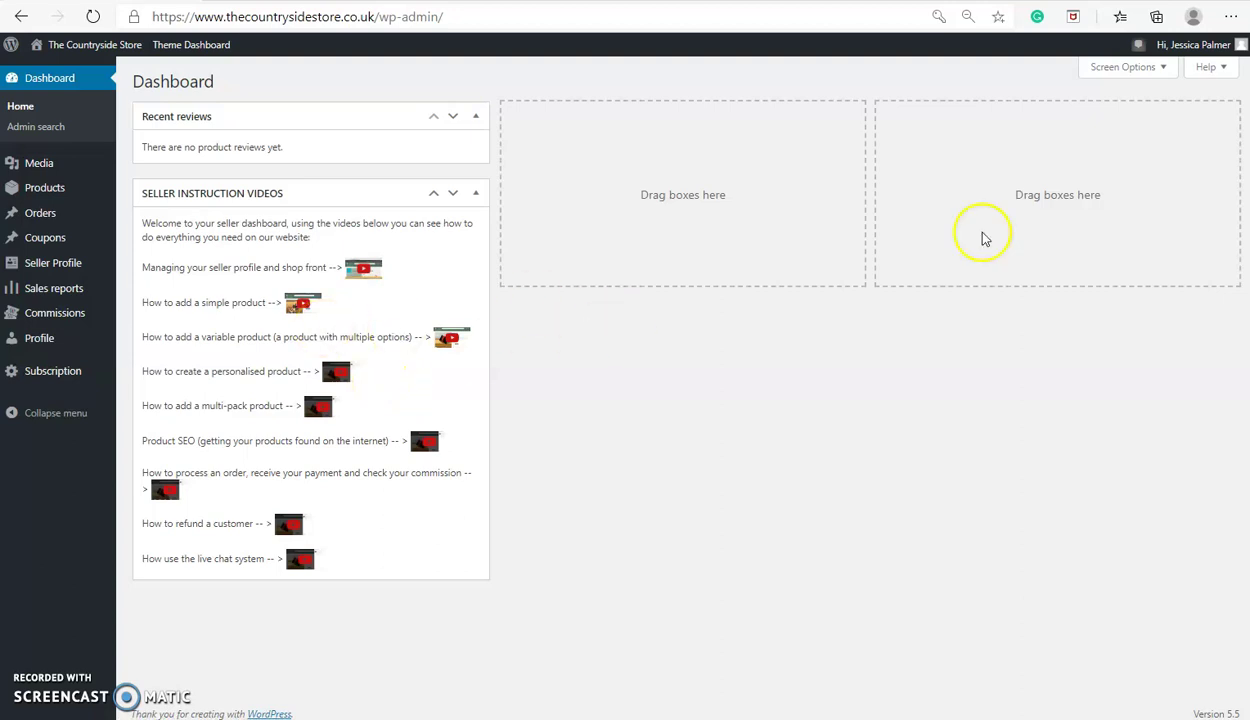
mouse_move(1216, 55)
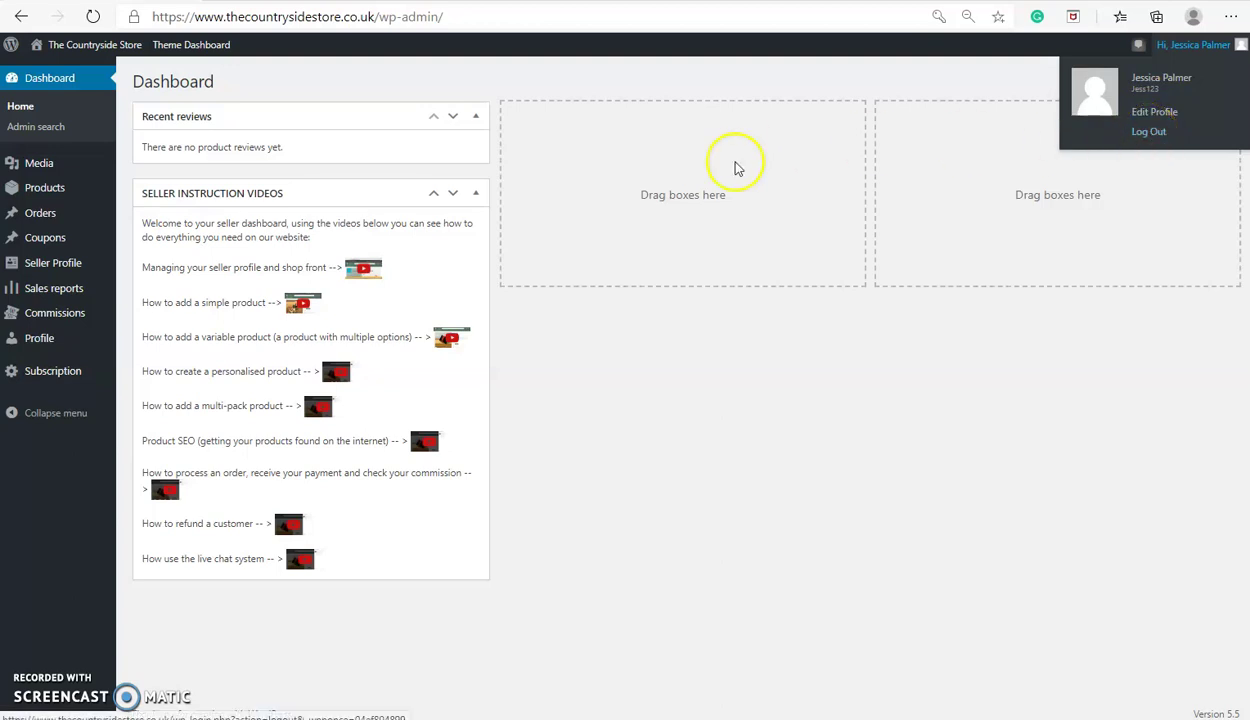
click(84, 342)
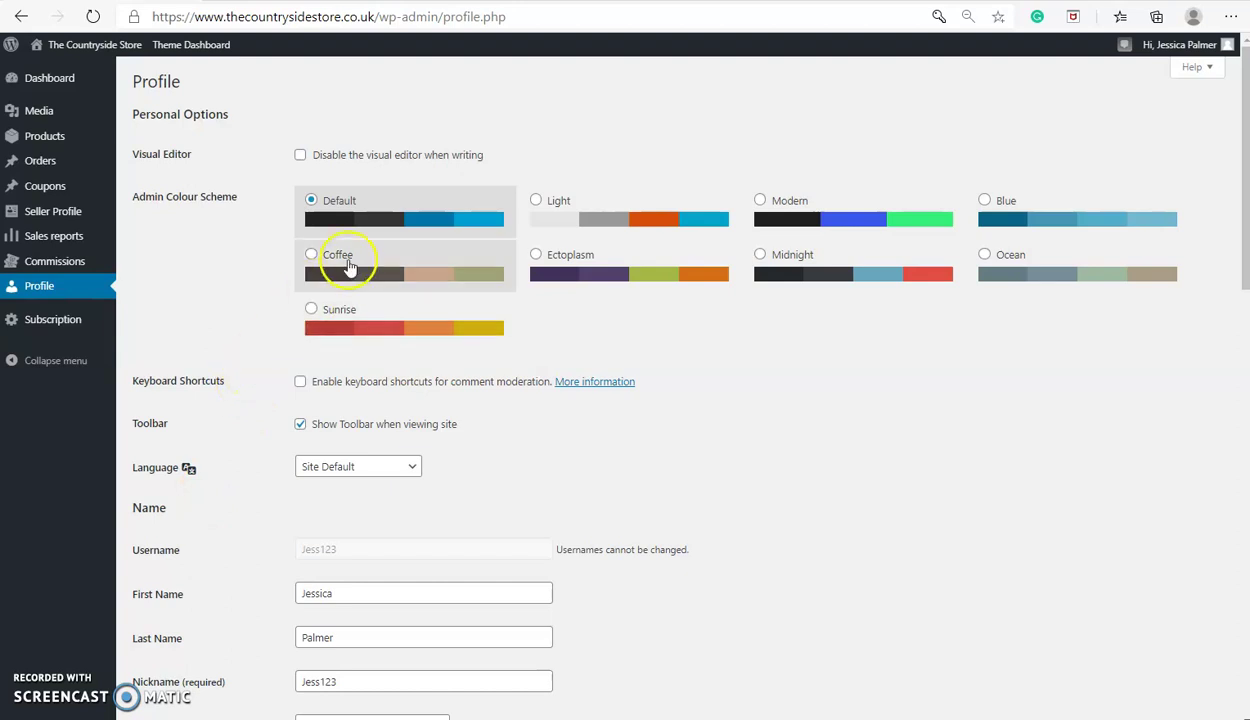
click(553, 256)
click(439, 309)
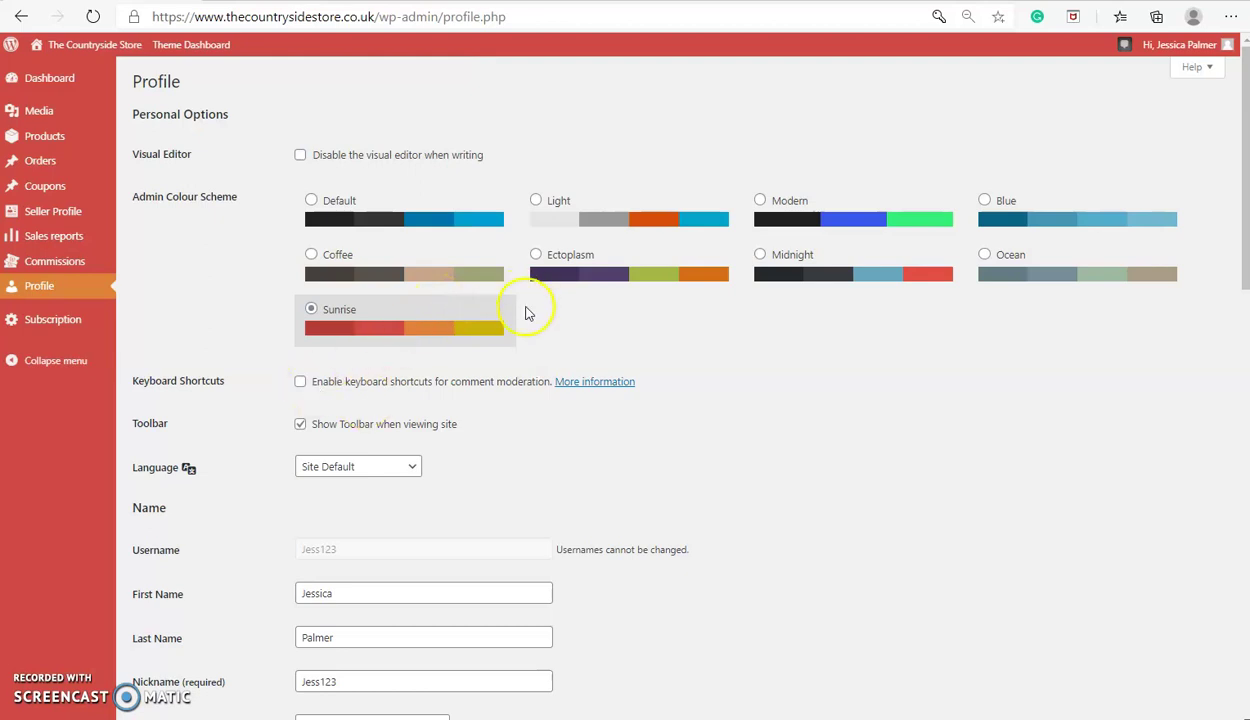
Review the user profile's name, contact, social profile, biography and account management fields.
scroll(474, 393, down, 1)
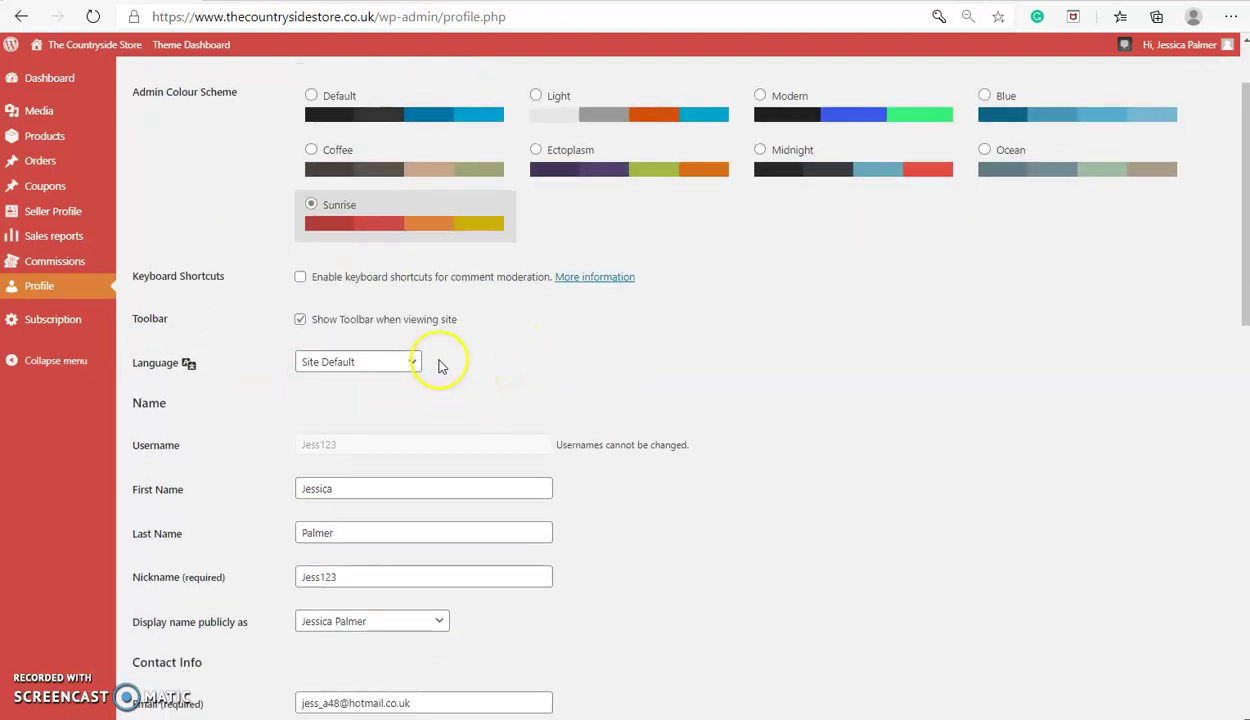
scroll(394, 360, down, 1)
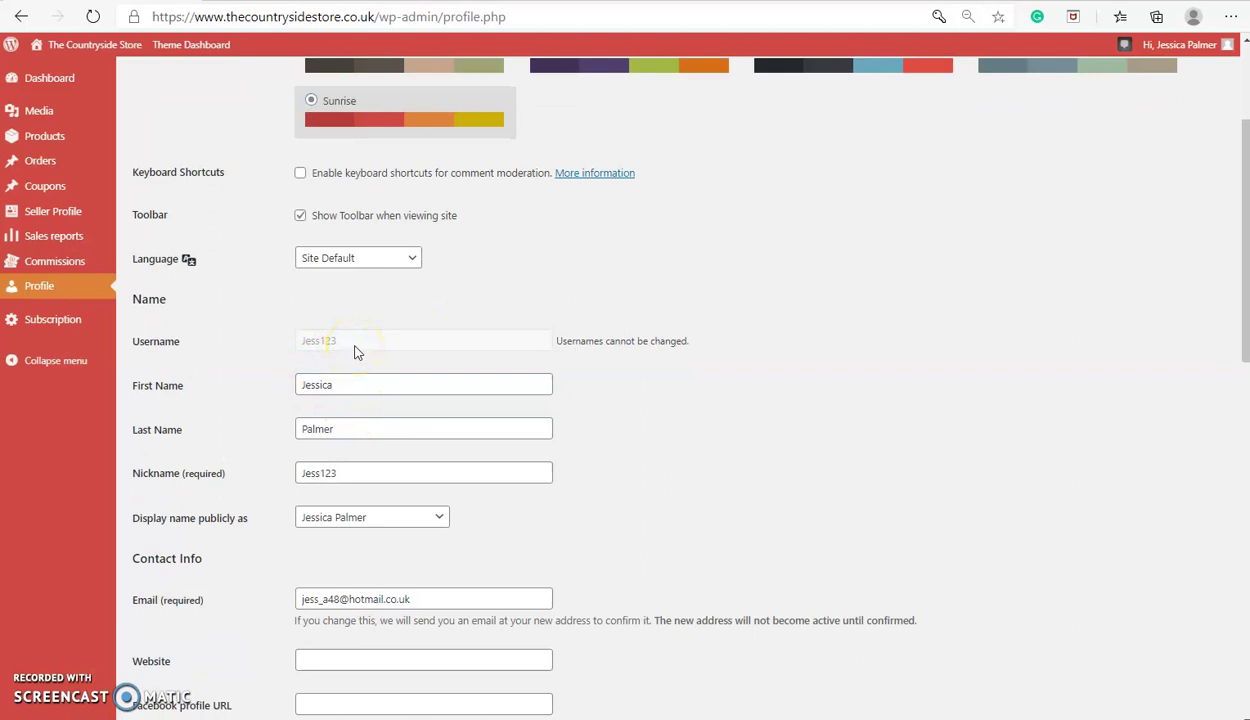
scroll(356, 350, down, 1)
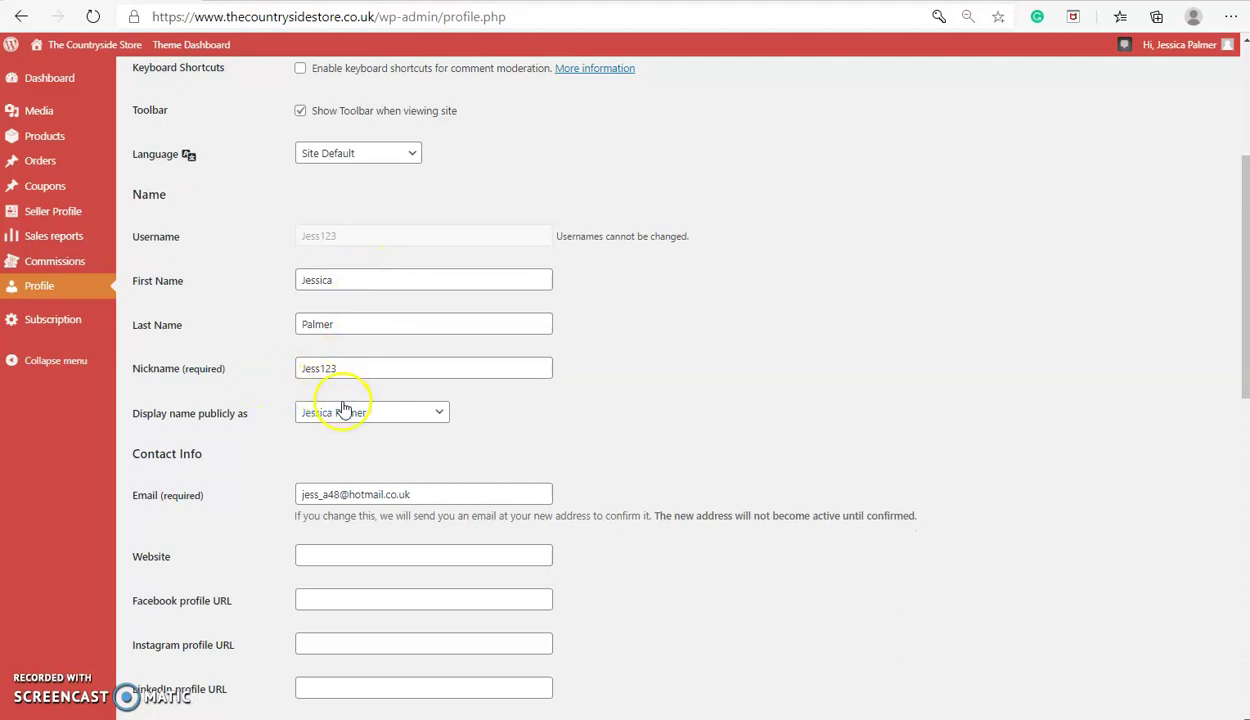
scroll(380, 490, down, 1)
scroll(384, 492, down, 1)
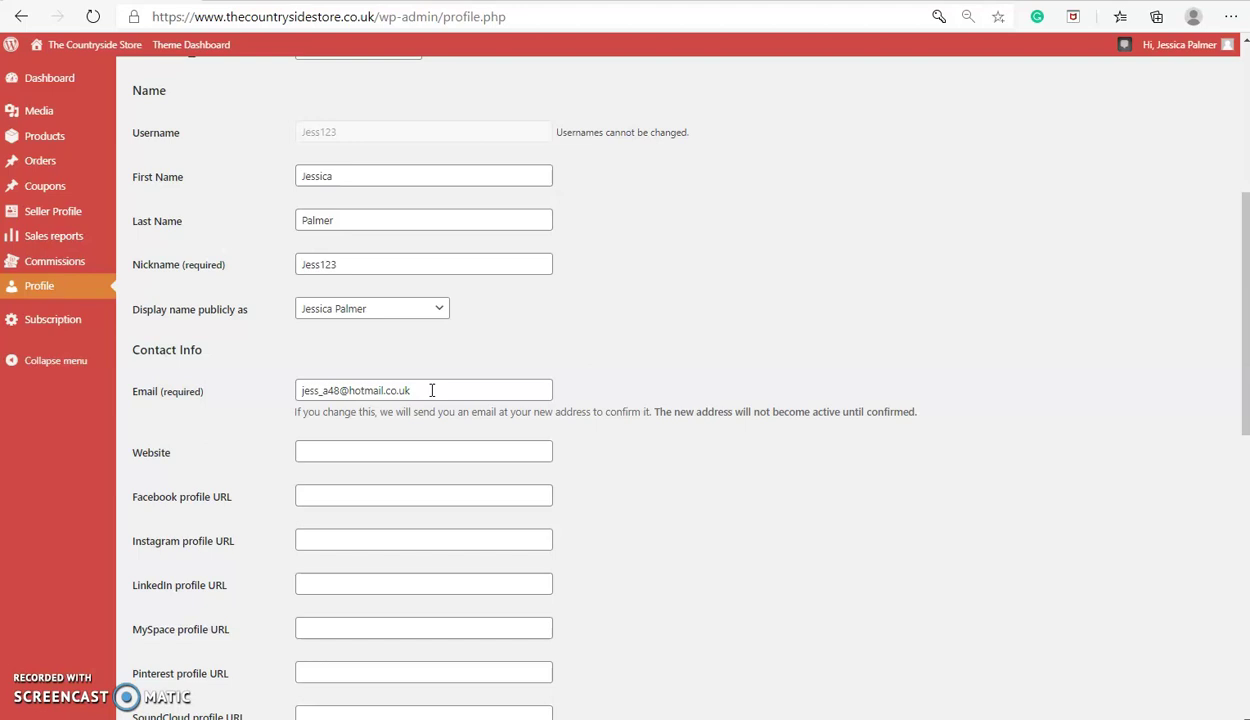
click(403, 391)
scroll(435, 391, down, 2)
scroll(432, 388, down, 2)
scroll(432, 392, down, 1)
click(410, 448)
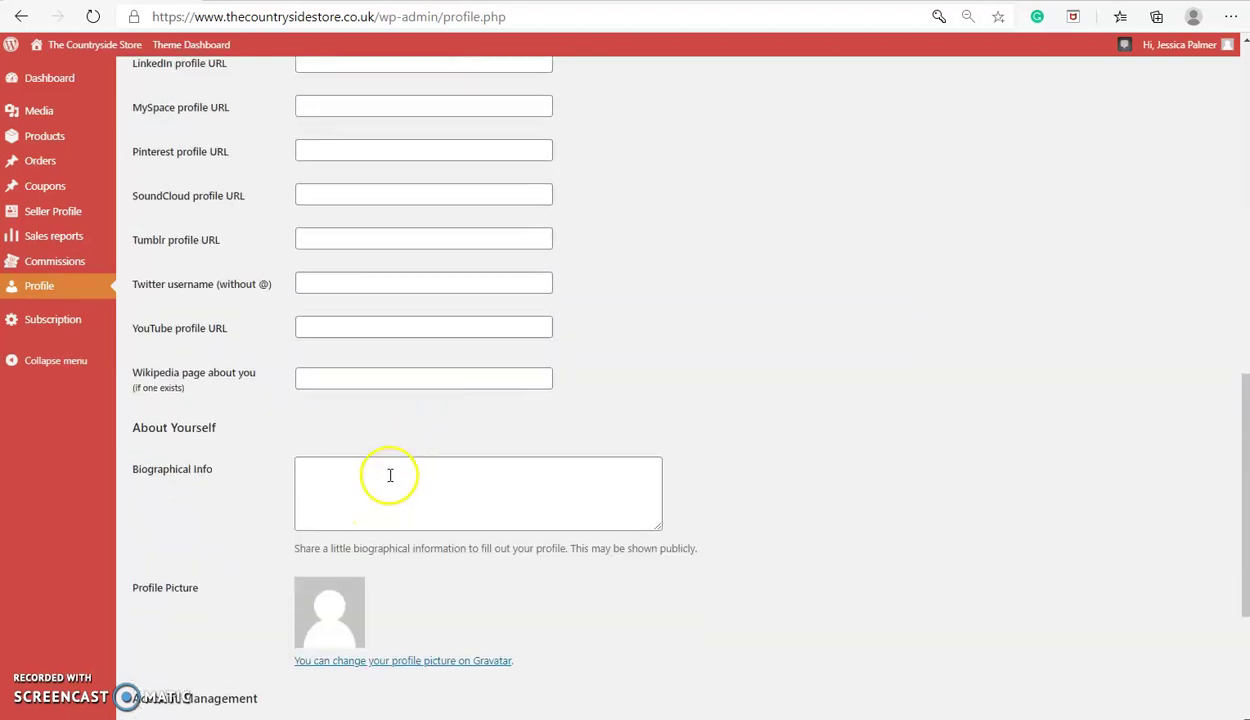
scroll(382, 482, down, 1)
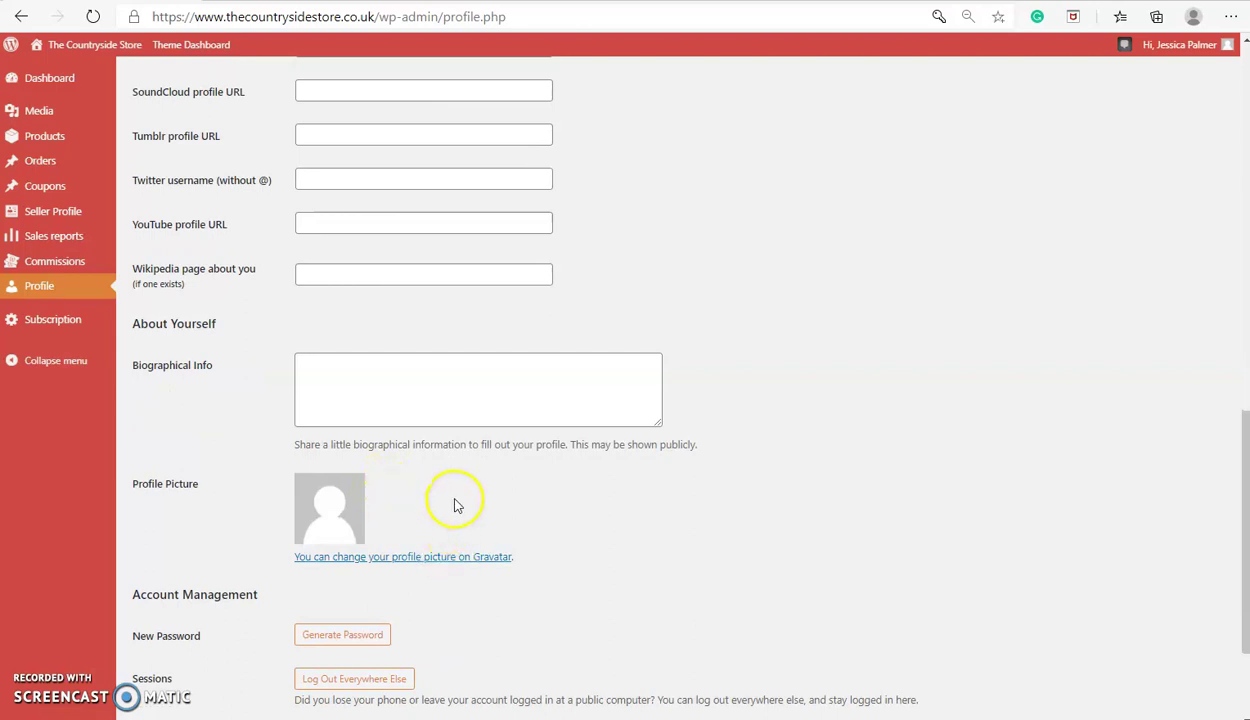
scroll(452, 505, down, 1)
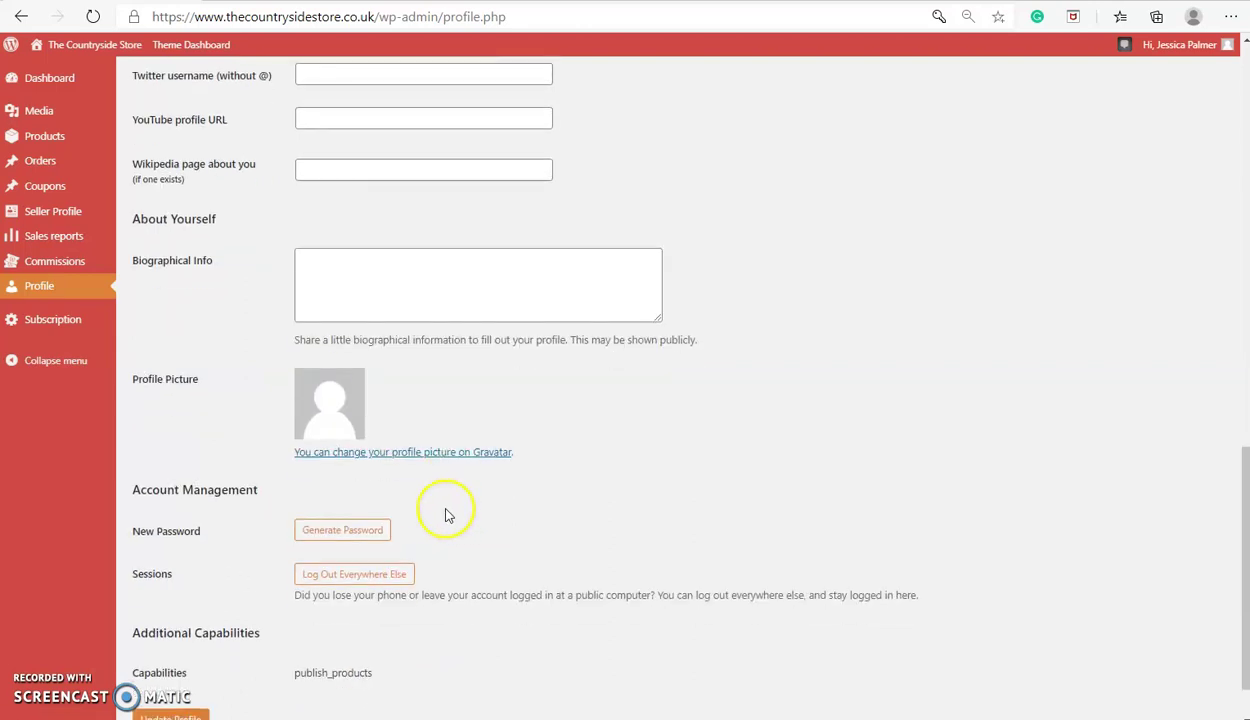
Generate a new account password and update the user profile.
click(350, 538)
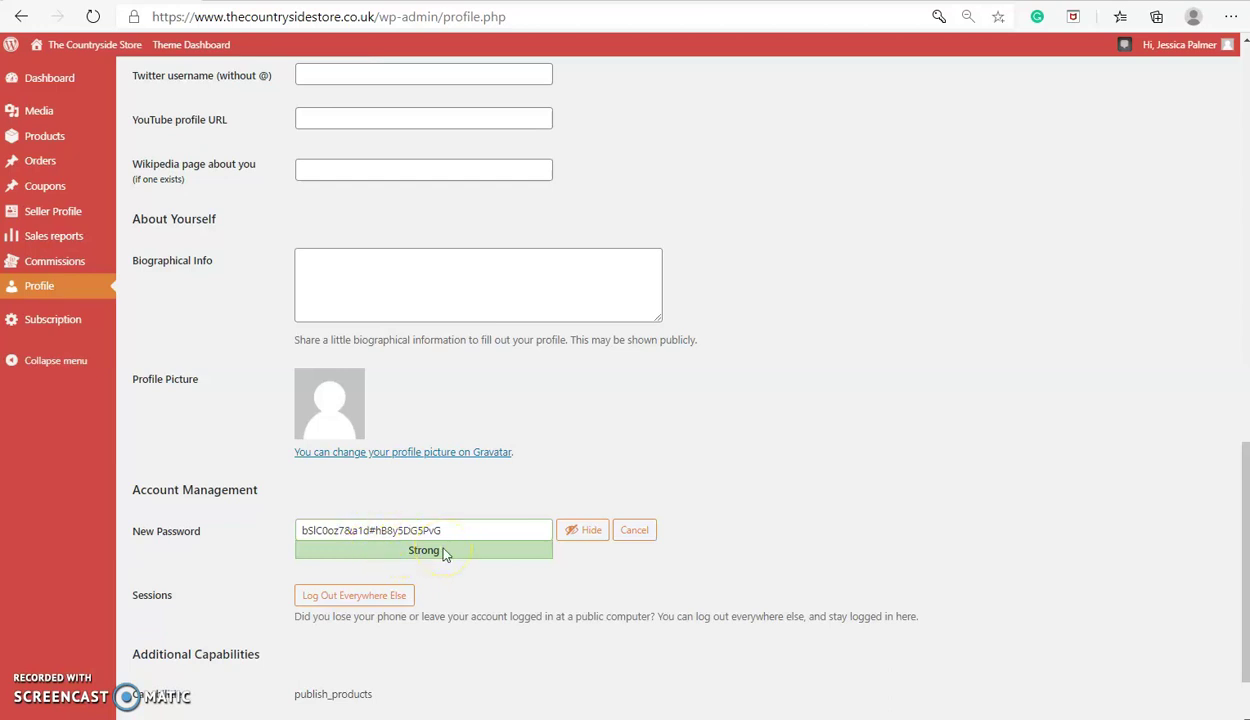
scroll(446, 555, down, 2)
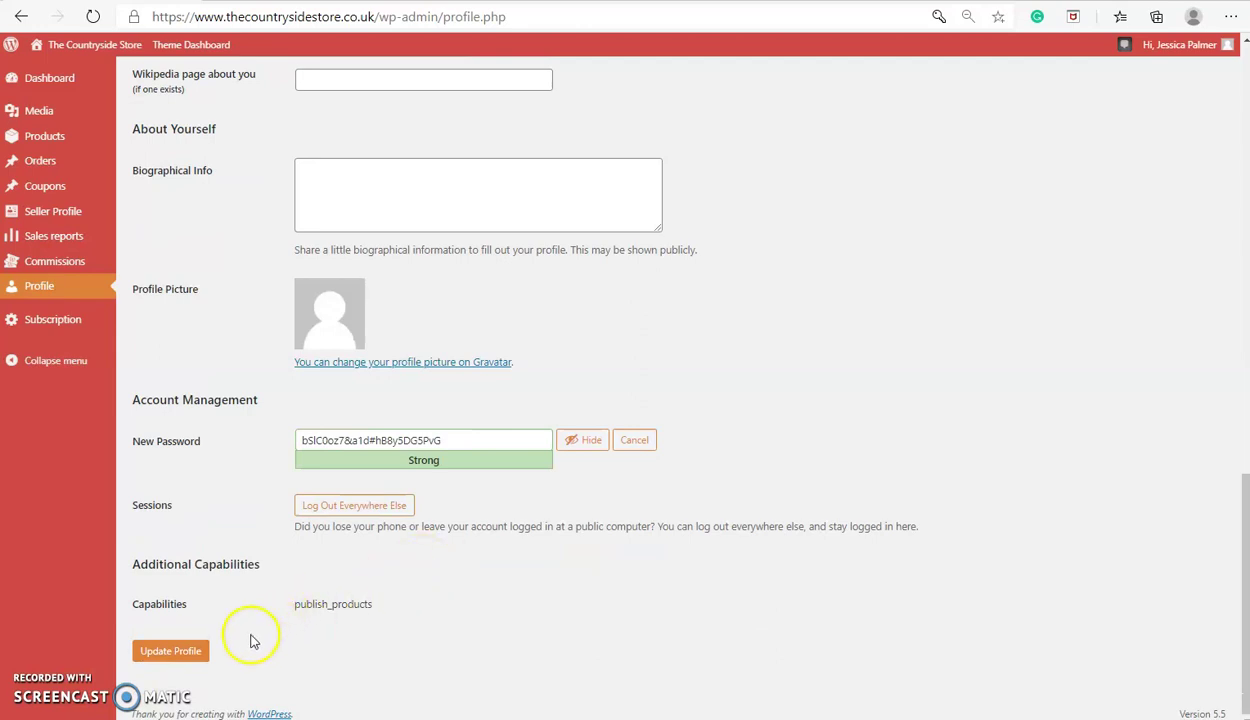
click(187, 655)
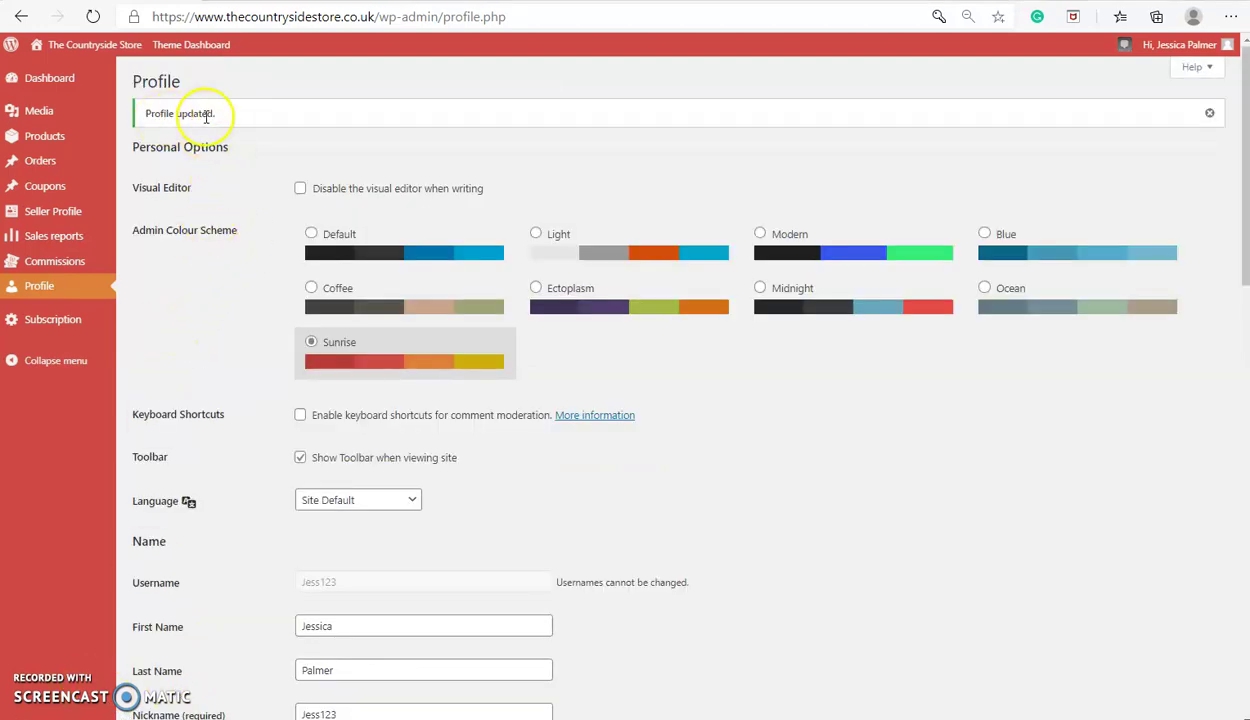
Examine the seller profile's general store information and its manual payments information.
click(72, 216)
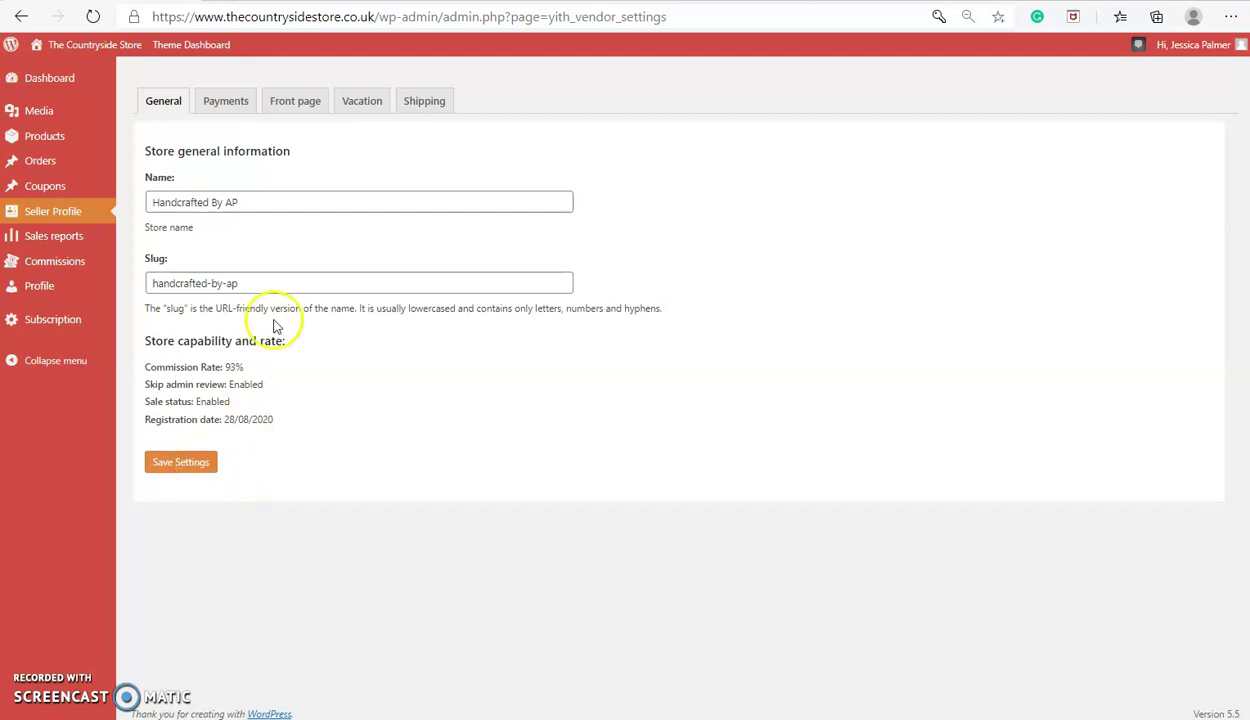
click(226, 102)
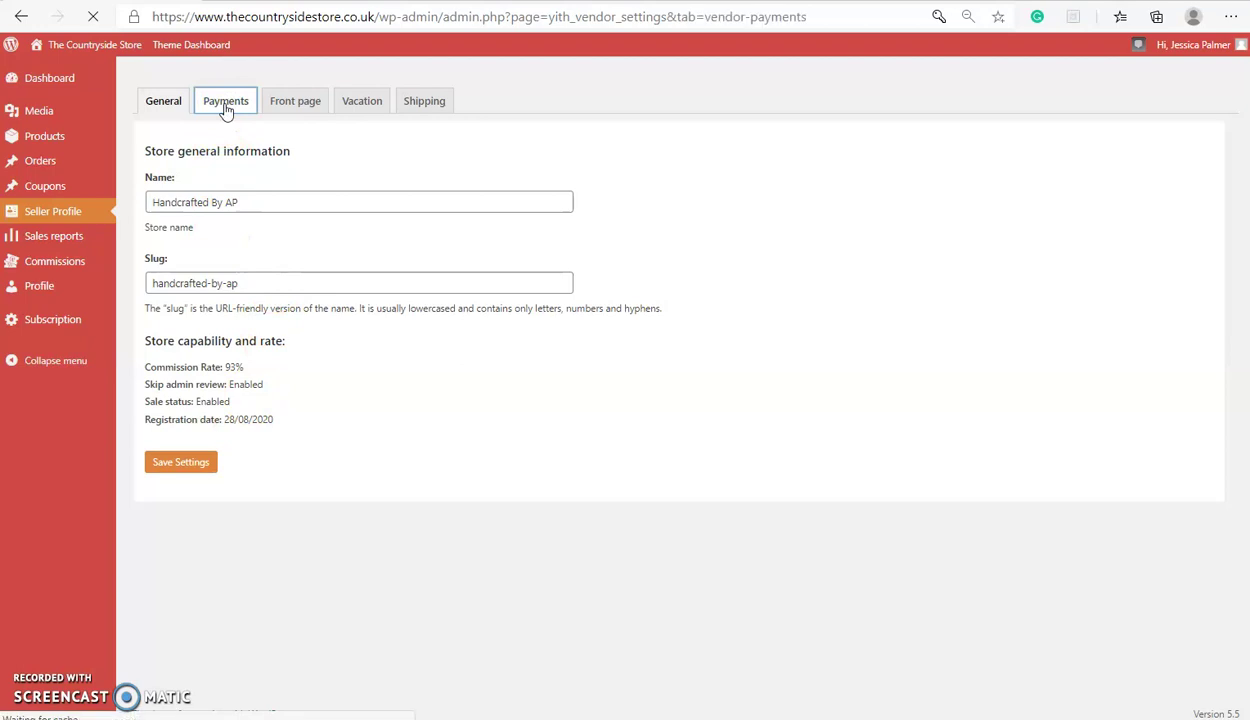
click(236, 110)
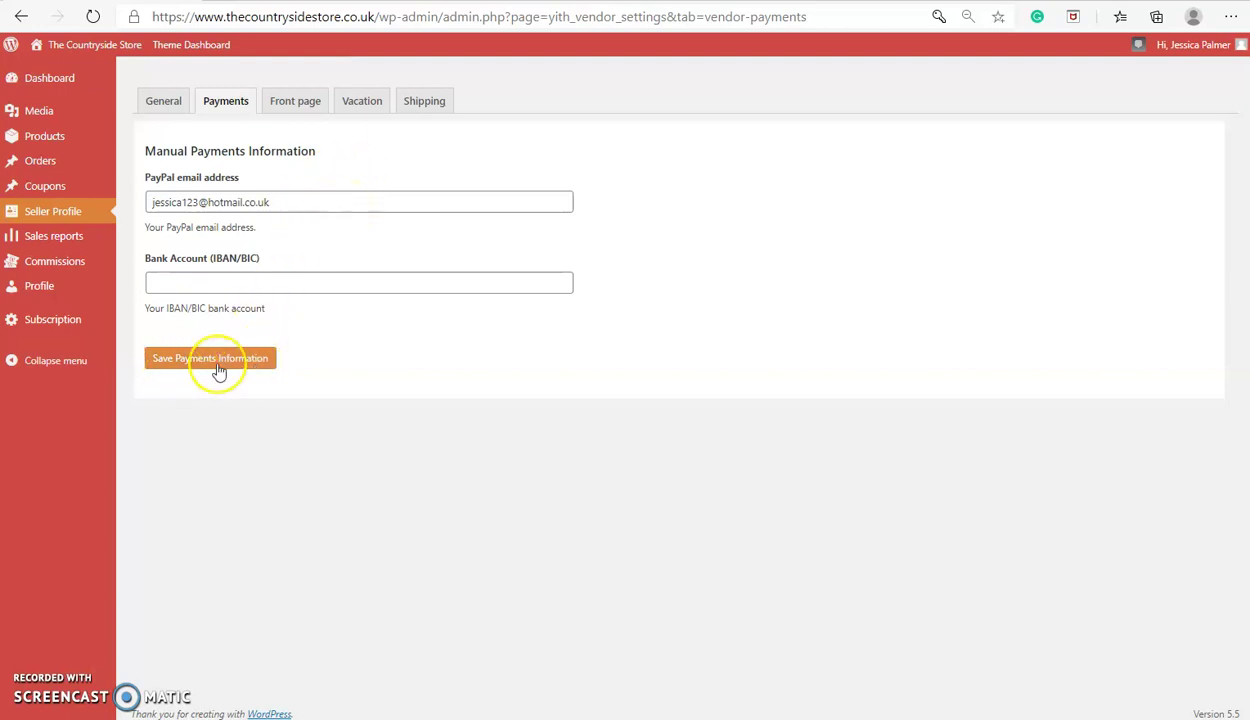
Fill in the seller front page description with a store welcome covering the owner's country estate background, dried flowers and handpicked wreaths.
click(296, 101)
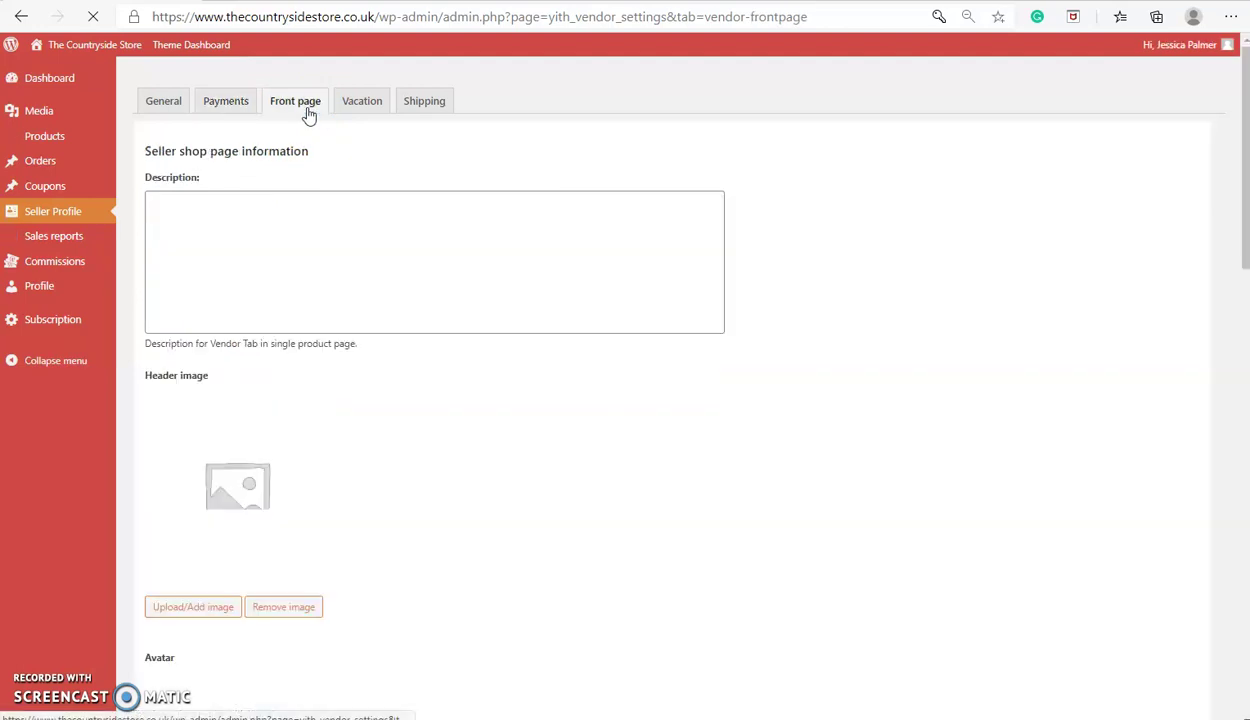
click(301, 118)
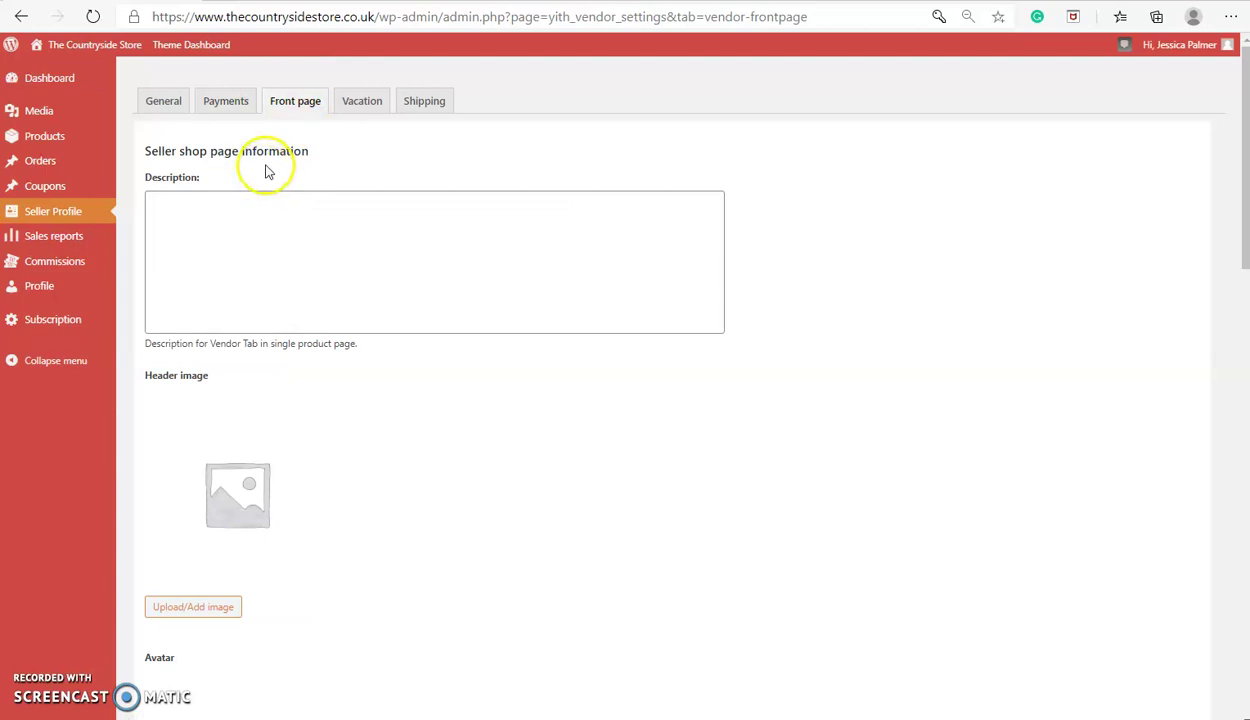
click(236, 233)
click(235, 269)
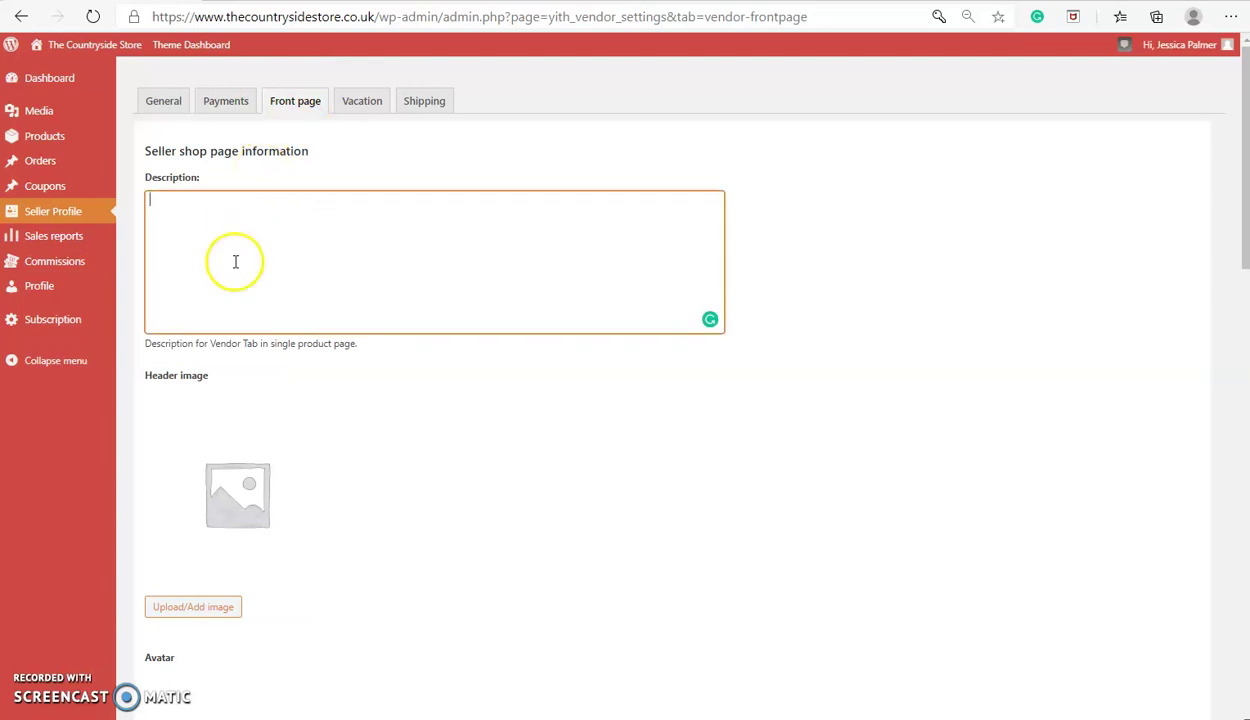
text(Hi, I am Andrea and welcome to my store. After 45 years of working on one of Yorkshires largest country estates and raising two kids, I decided to fulfil my passion of working with dried flowers. All wreaths and flower arrangements are handpicked, prepared and created at home in my garden shed. I love being outdoors and working with natural materials. Hope you like my store, thank you for taking a look.)
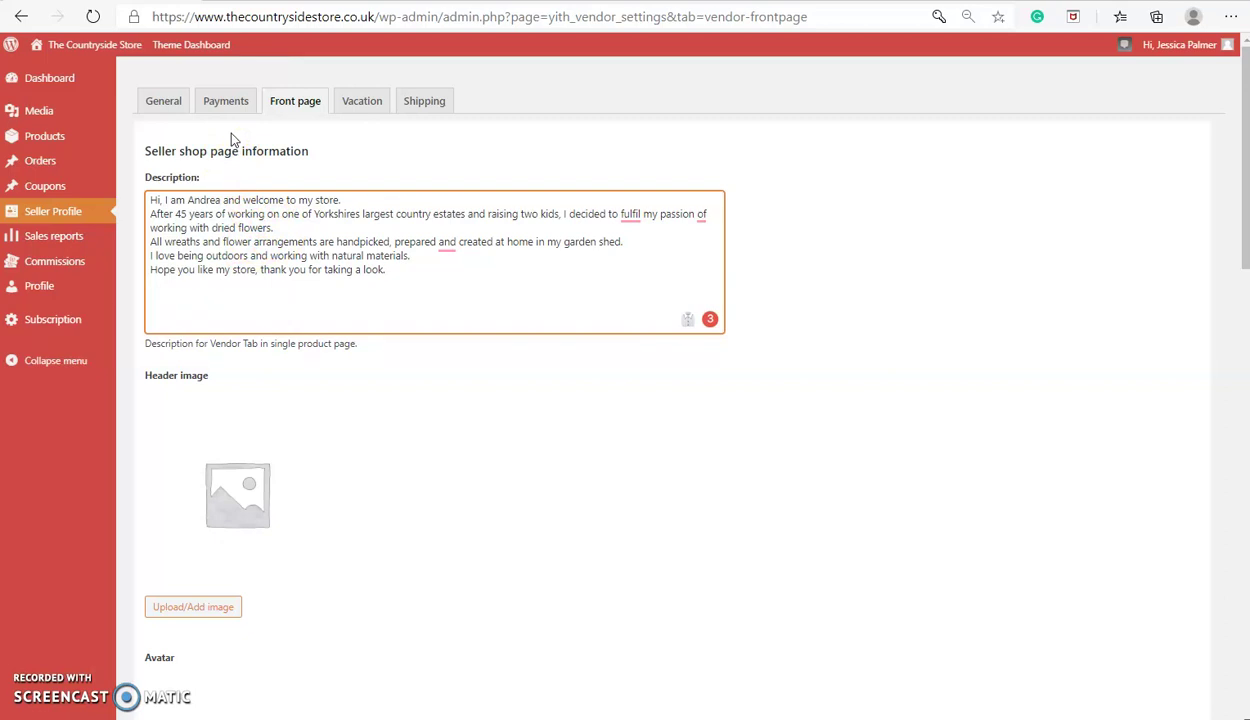
click(231, 135)
Upload the file "Hand Crafted by Andrea banner" from the "new" folder for the shop's header image.
scroll(288, 275, down, 3)
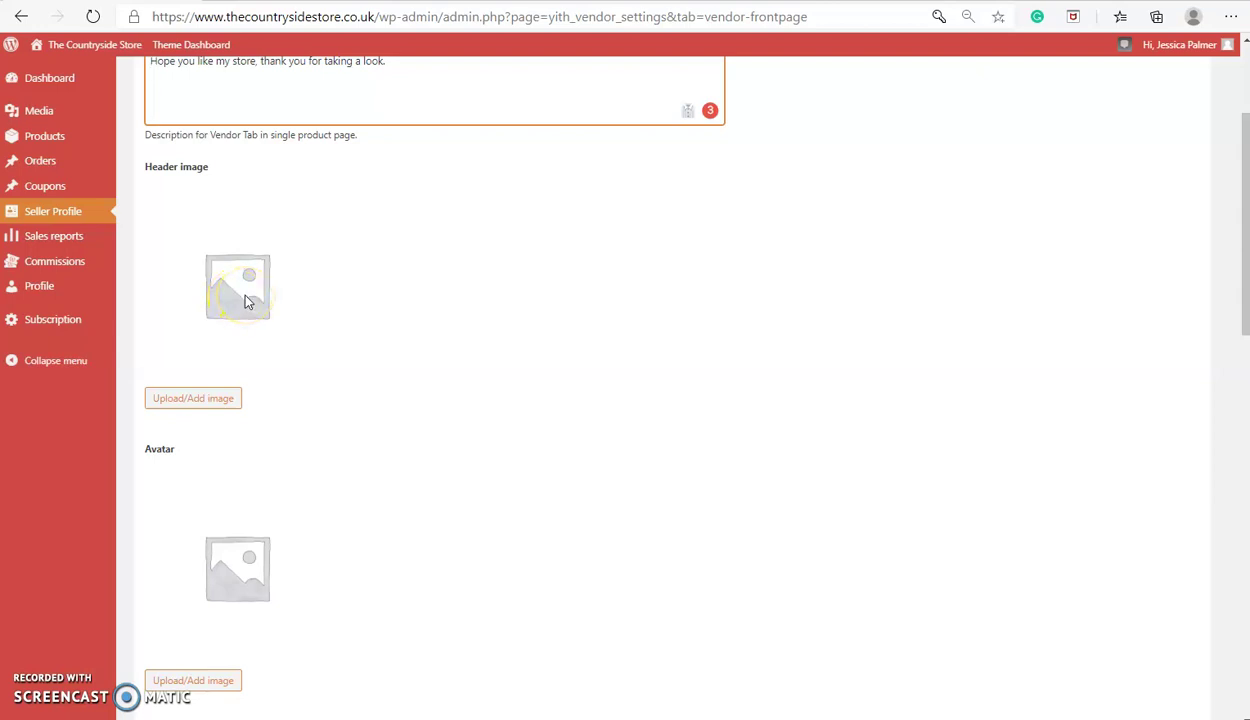
click(222, 399)
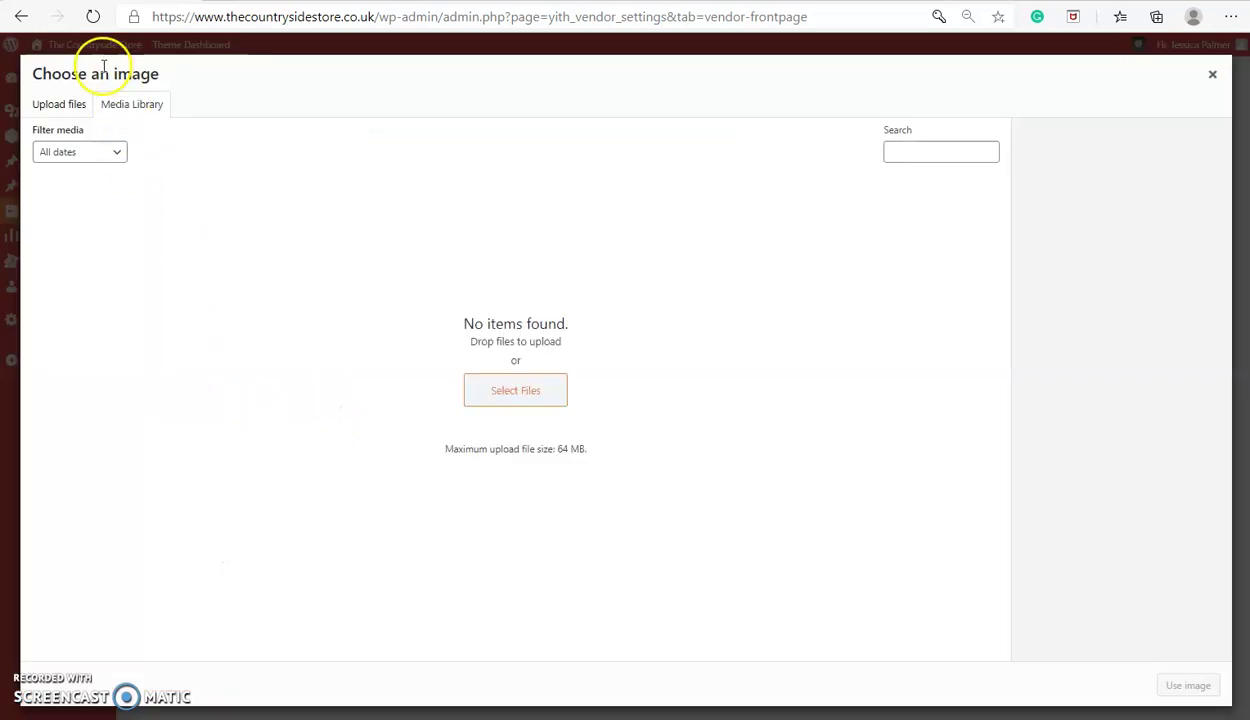
click(46, 108)
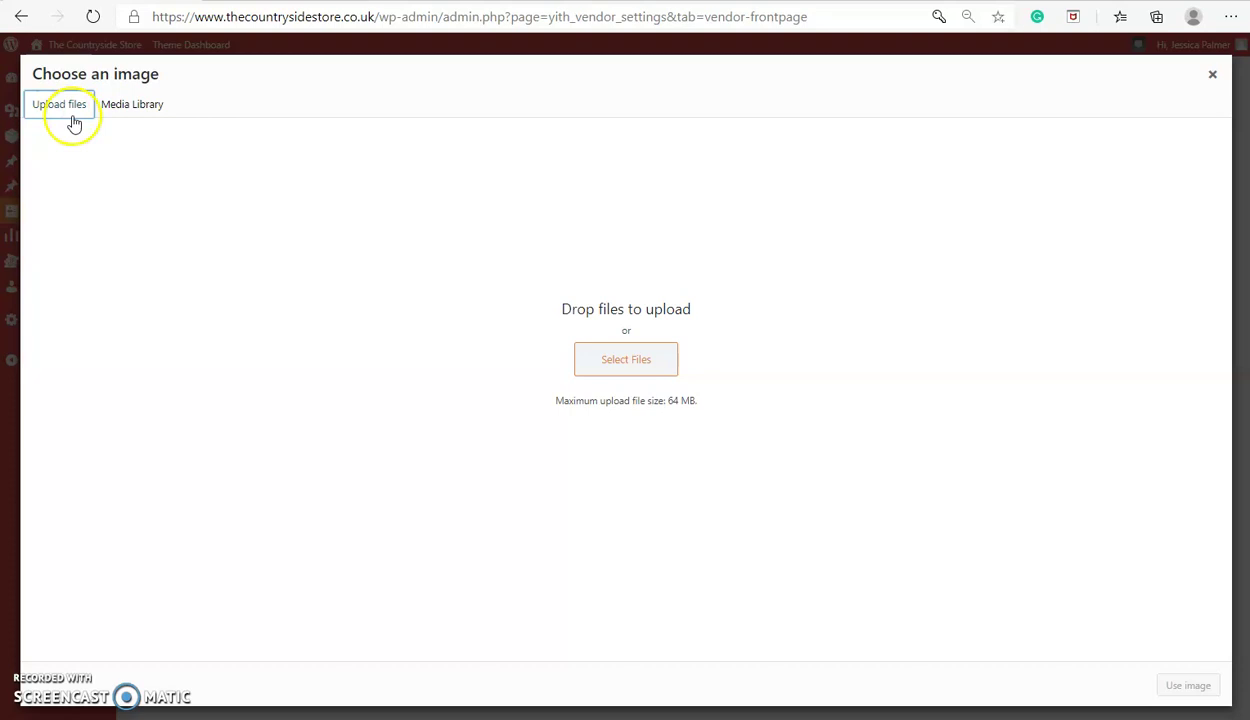
key(alt+Tab)
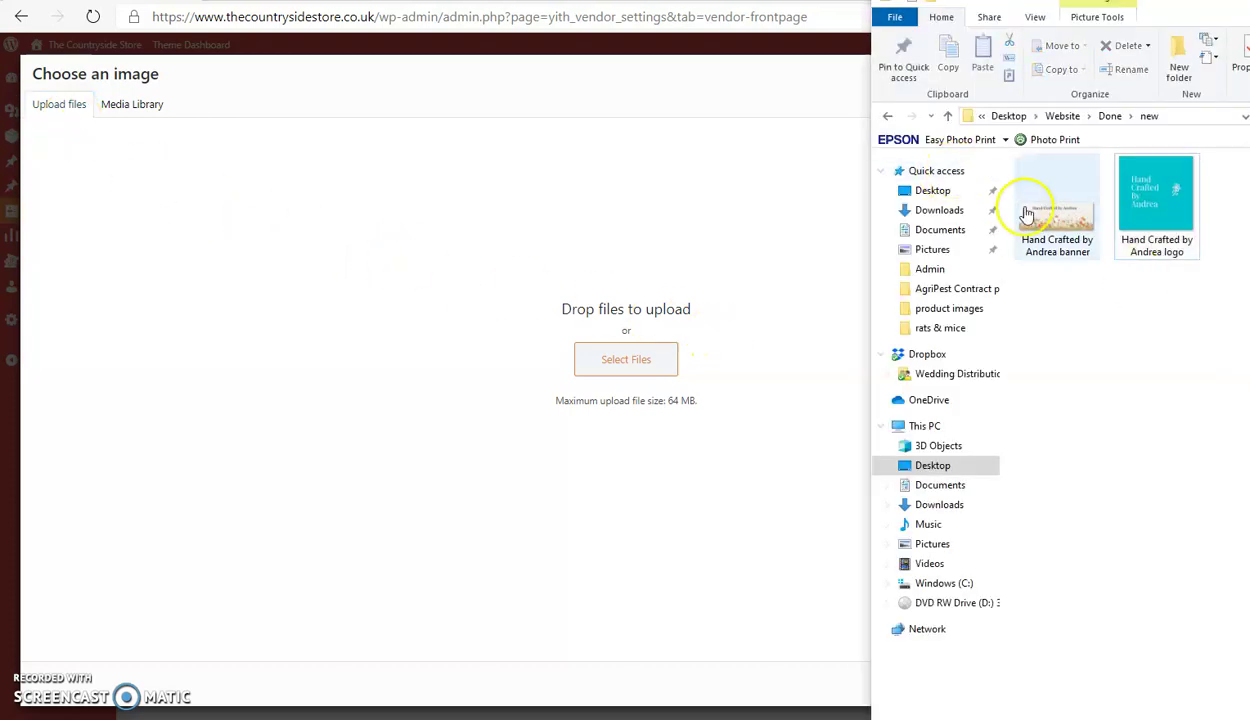
drag(1005, 212, 1010, 248)
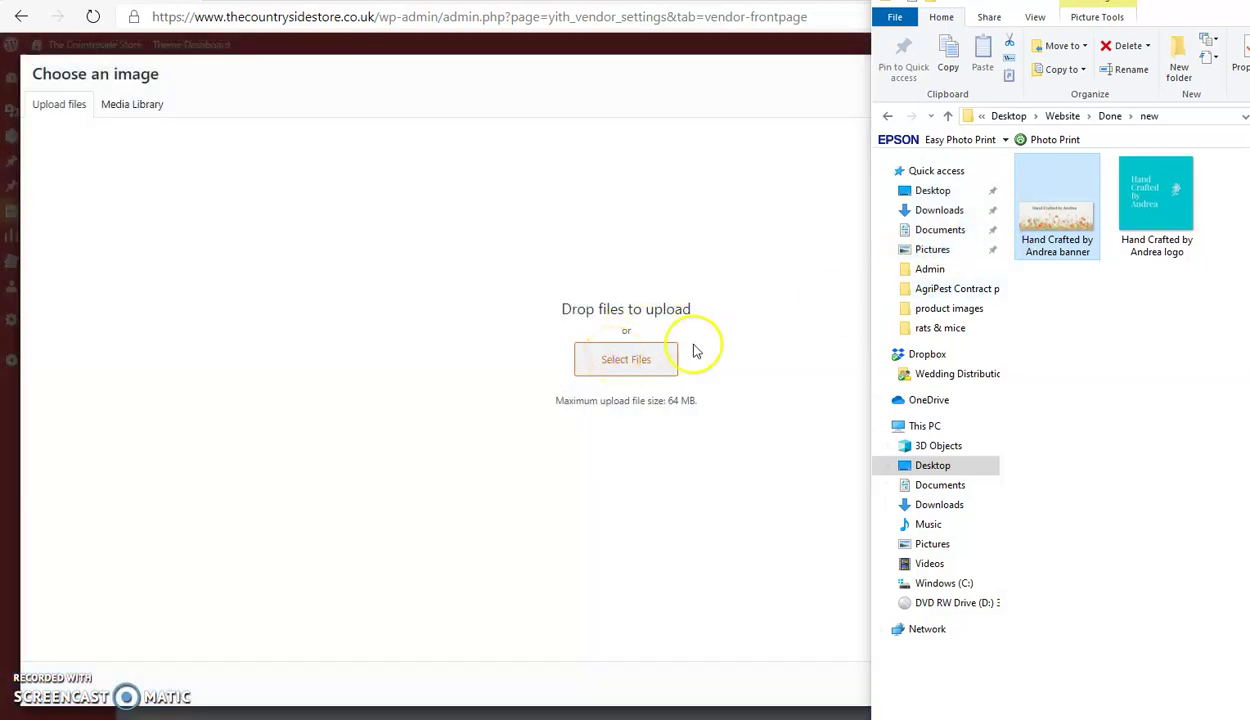
drag(1052, 238, 710, 347)
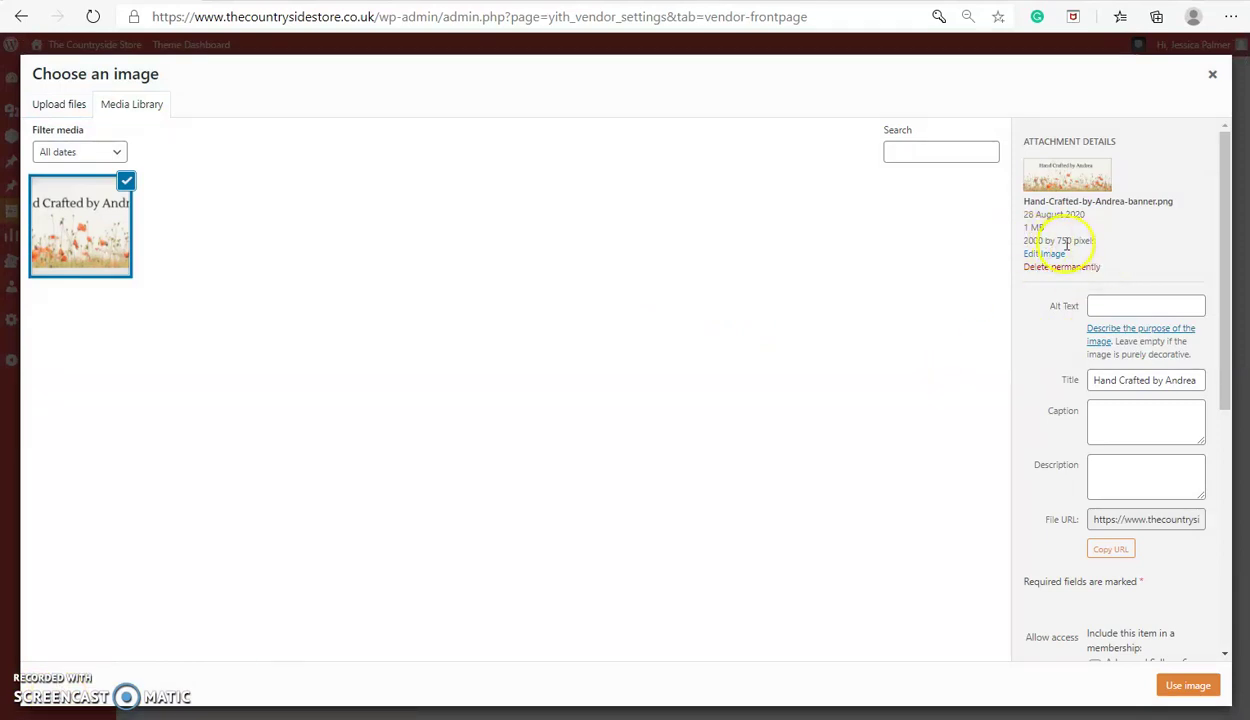
Copy the banner's title "Hand Crafted by Andrea banner" into its alt text and use it as the header image.
drag(1095, 381, 1192, 380)
key(ctrl+c)
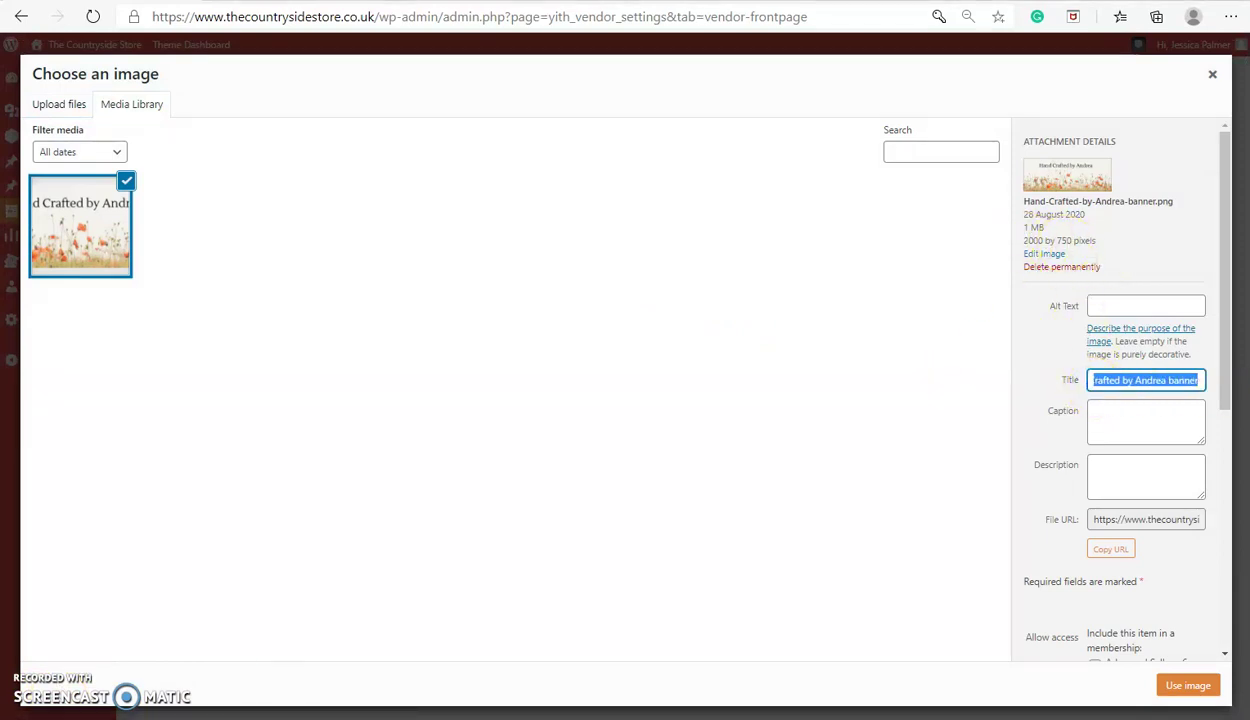
click(1141, 309)
key(ctrl+v)
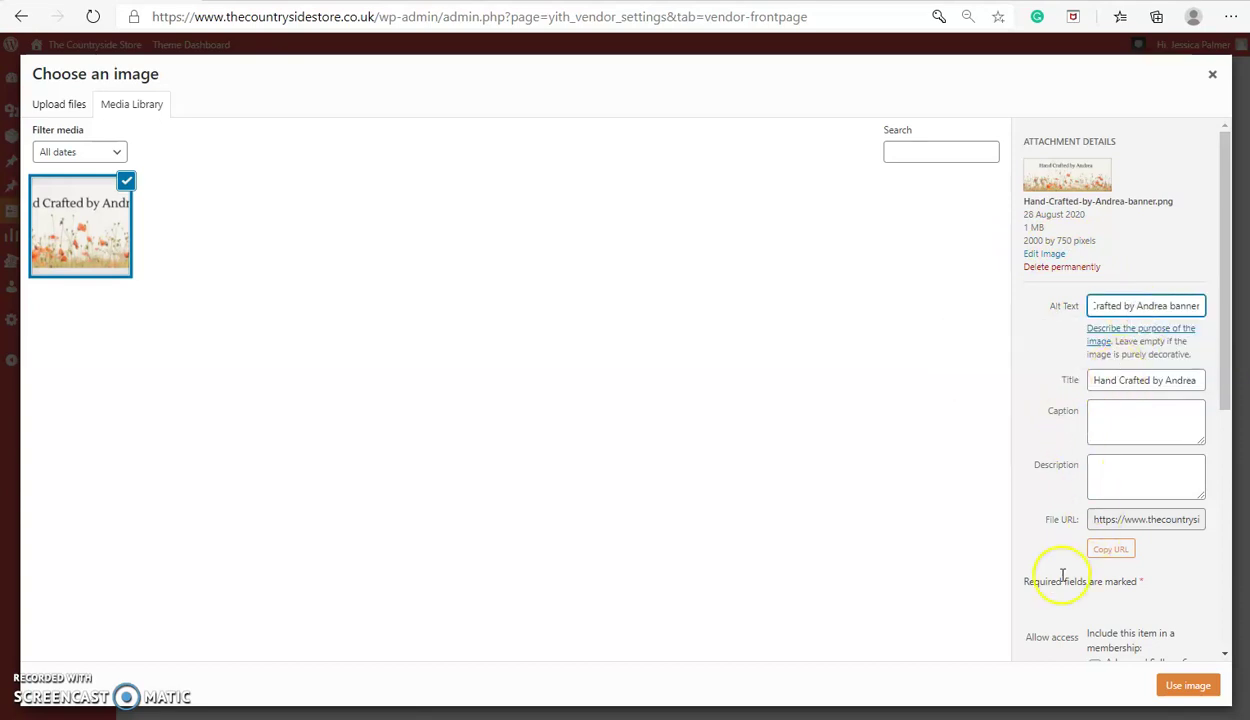
click(1182, 684)
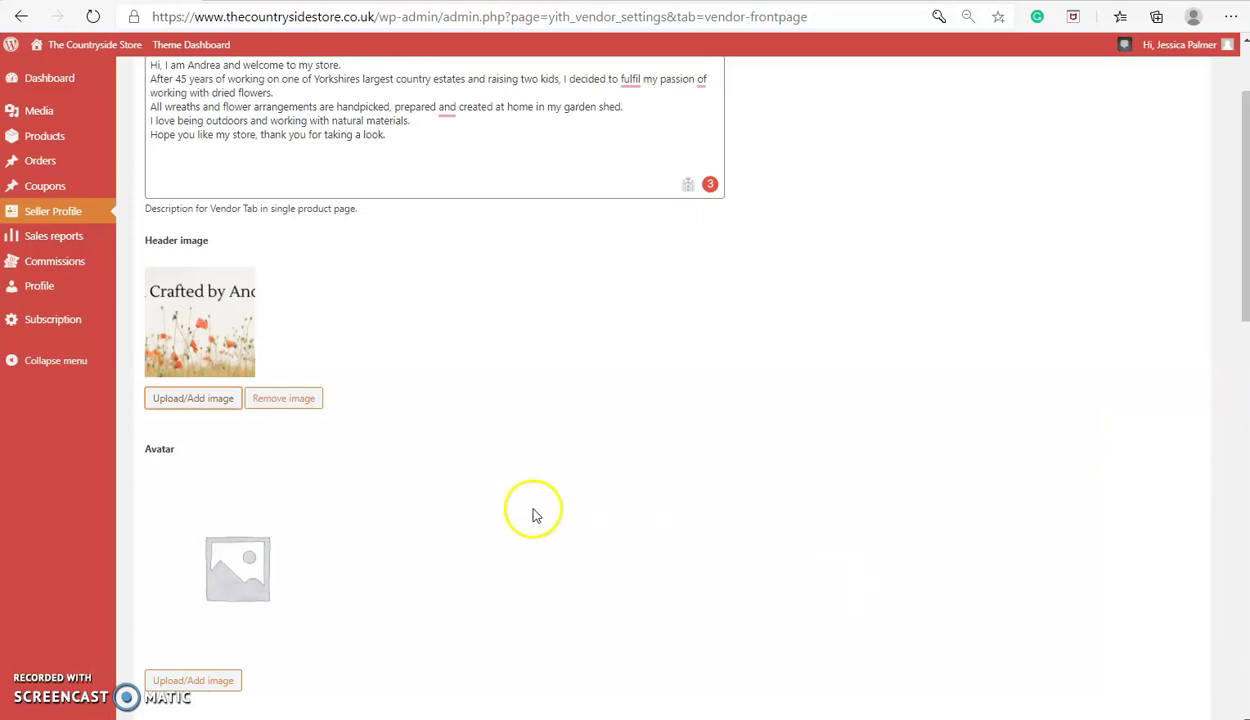
Upload the file "Hand Crafted by Andrea logo" for the shop's avatar.
scroll(510, 487, down, 3)
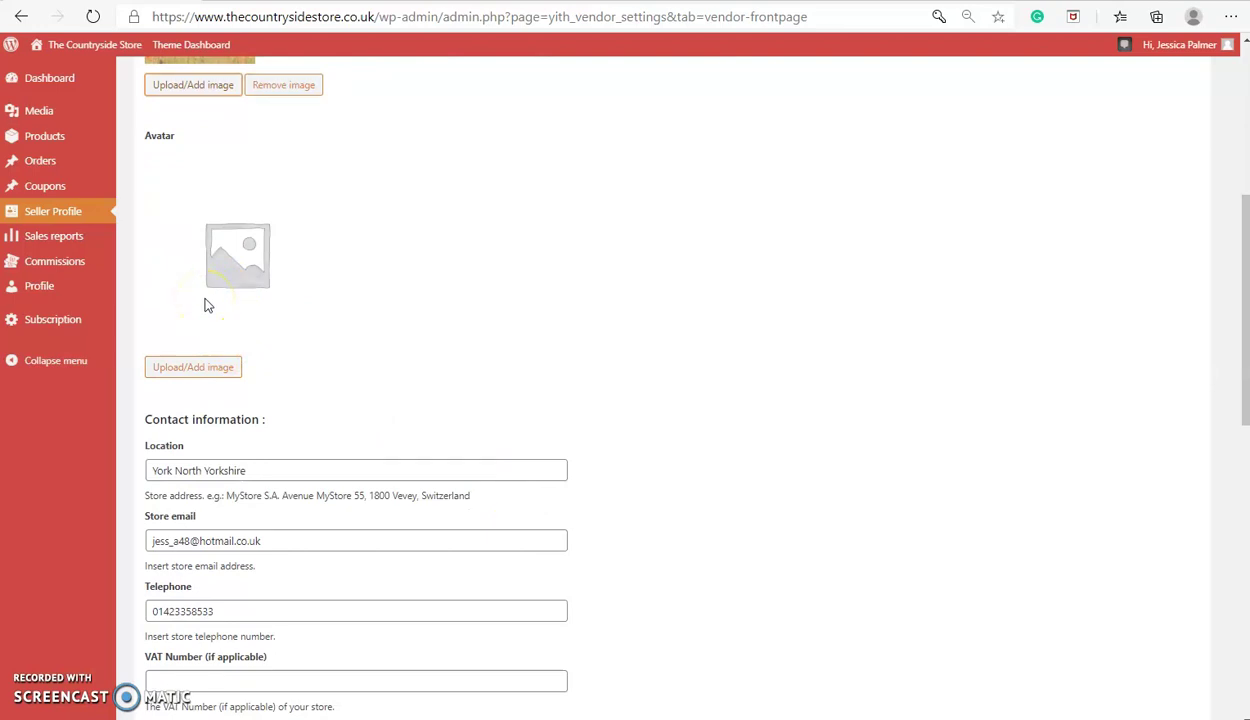
click(195, 372)
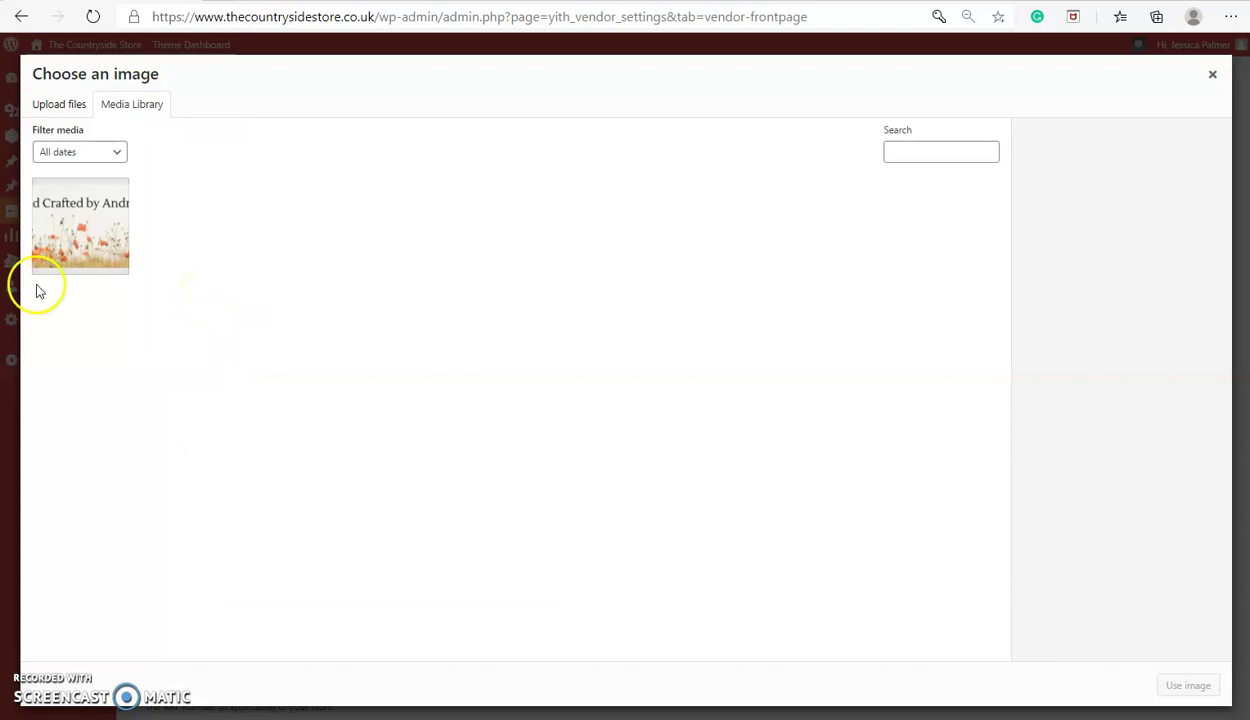
click(60, 104)
drag(1156, 195, 1030, 328)
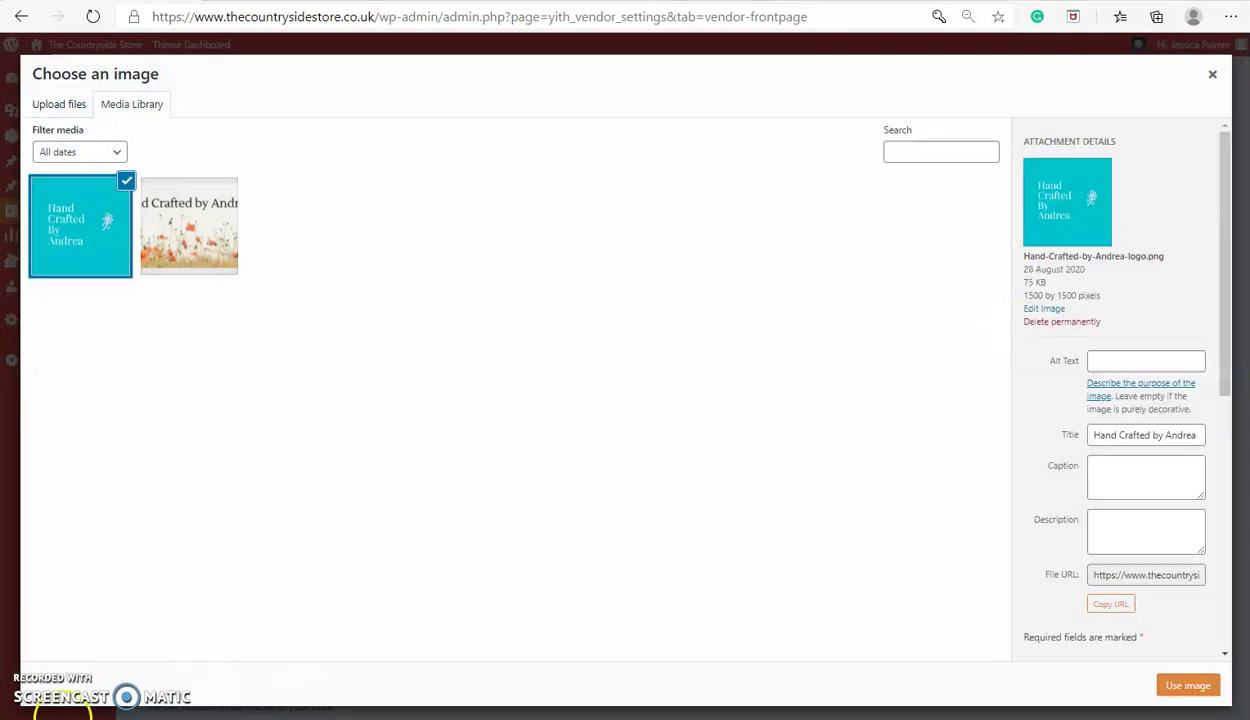
Copy the logo's title "Hand Crafted by Andrea logo" into its alt text and use it as the avatar.
drag(1091, 435, 1233, 433)
key(ctrl+c)
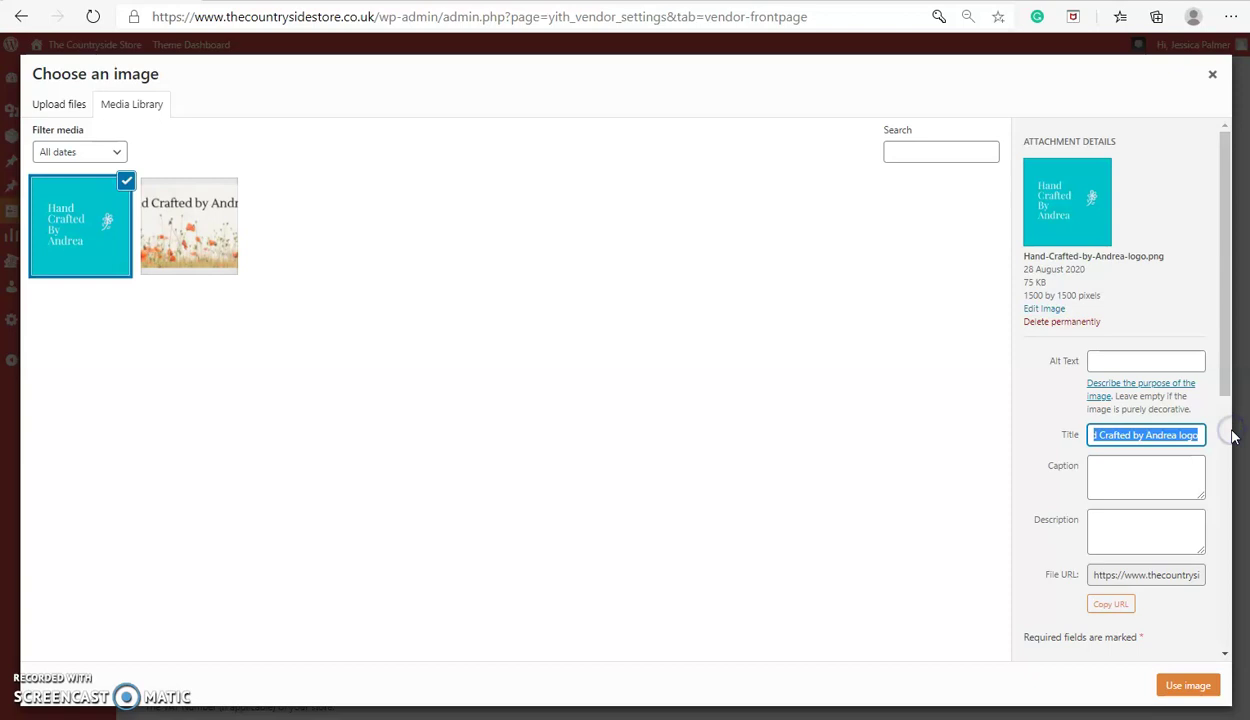
click(1130, 362)
key(ctrl+v)
click(1188, 685)
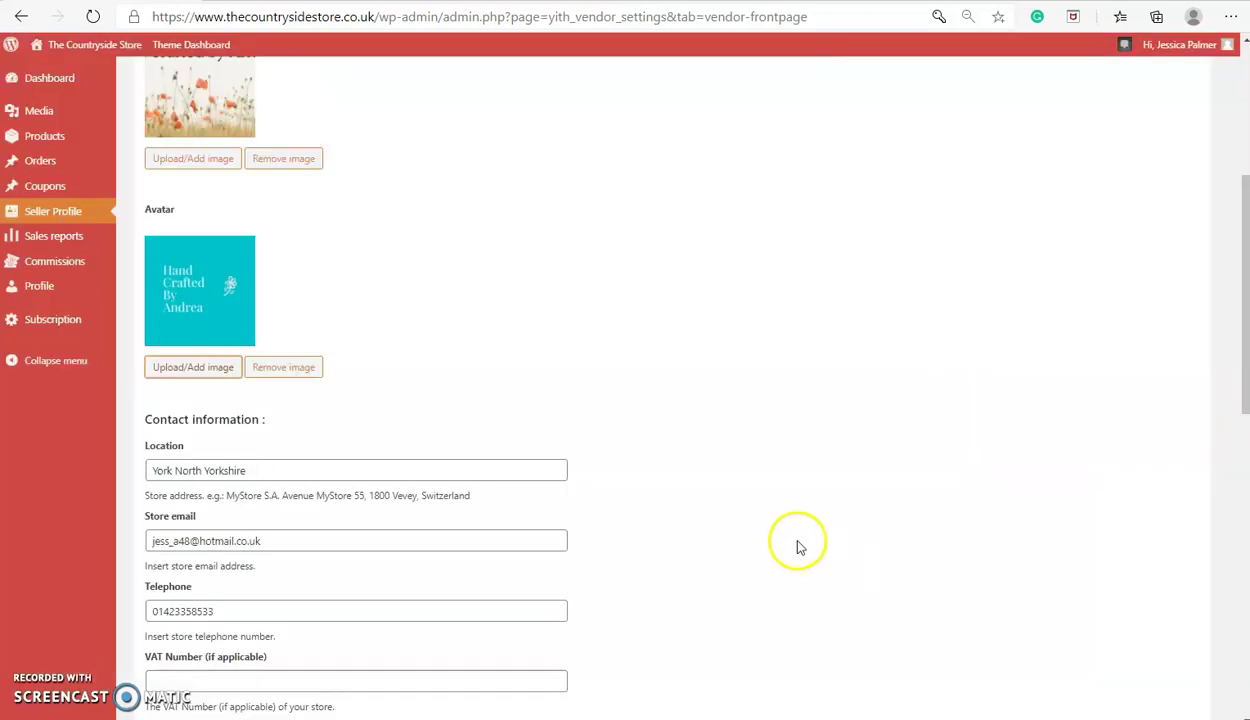
Review the shop's contact information, VAT number and company legal notes fields down to the social profile section.
click(446, 374)
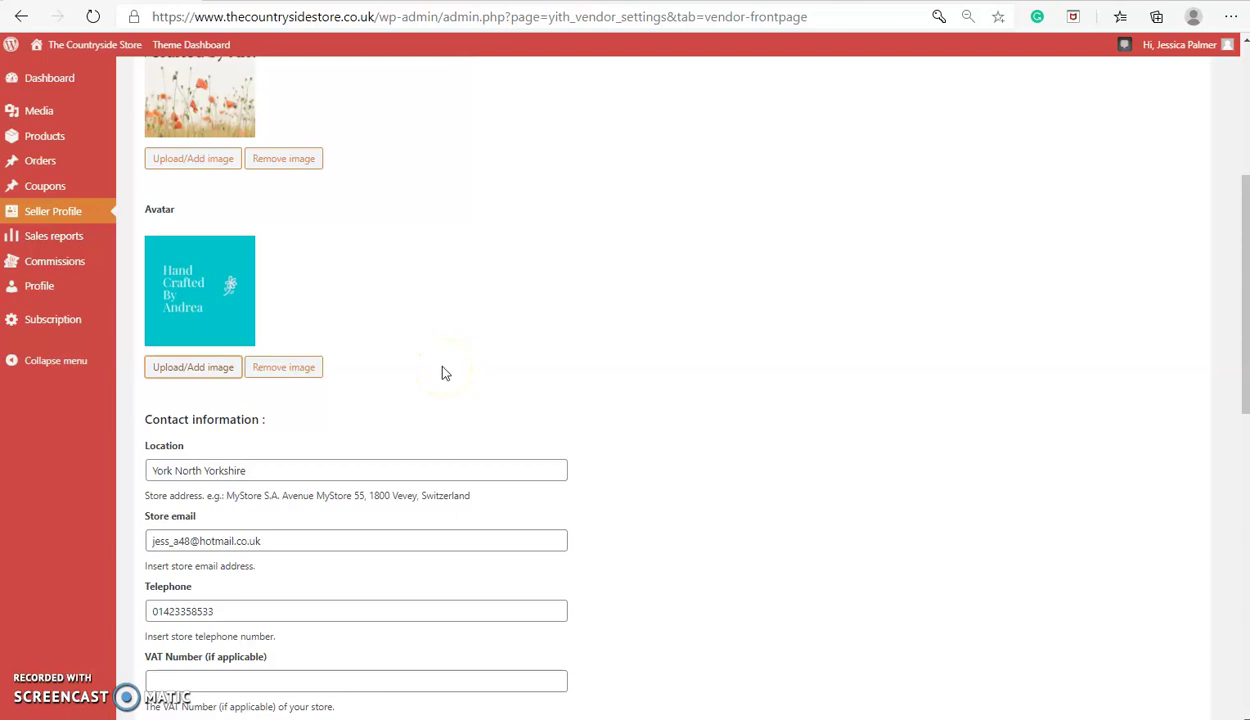
scroll(450, 370, down, 1)
scroll(455, 366, down, 1)
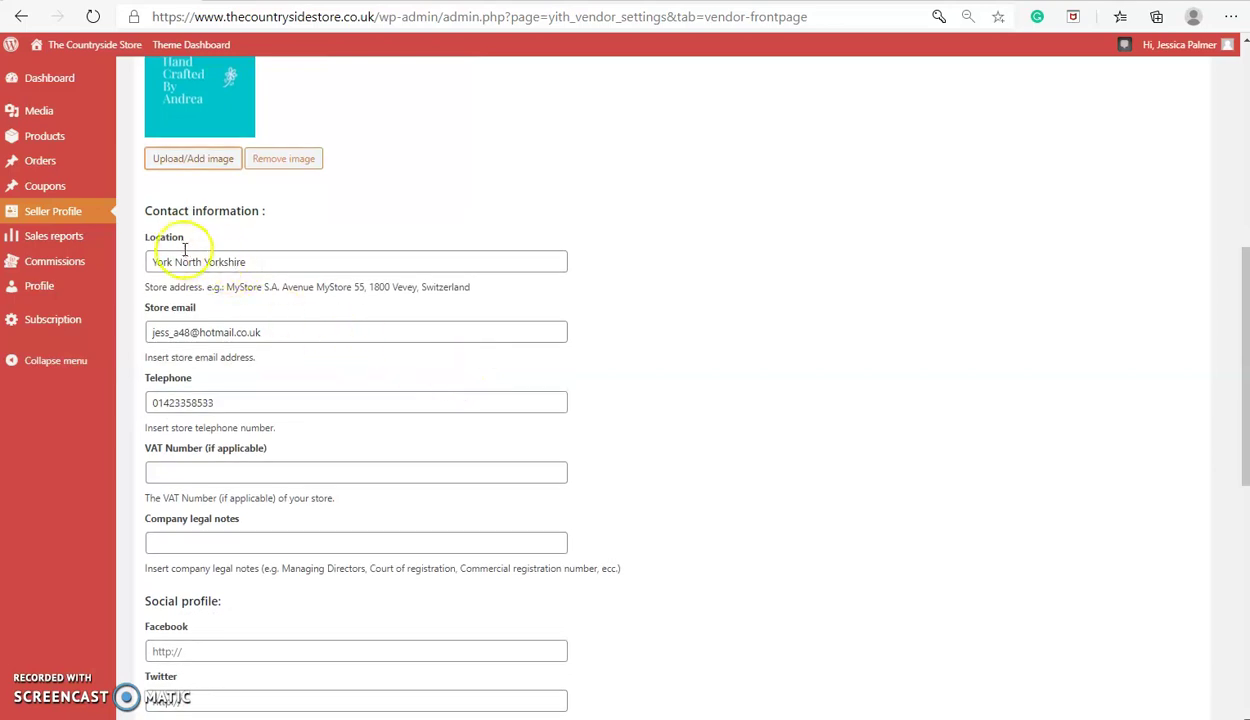
click(231, 268)
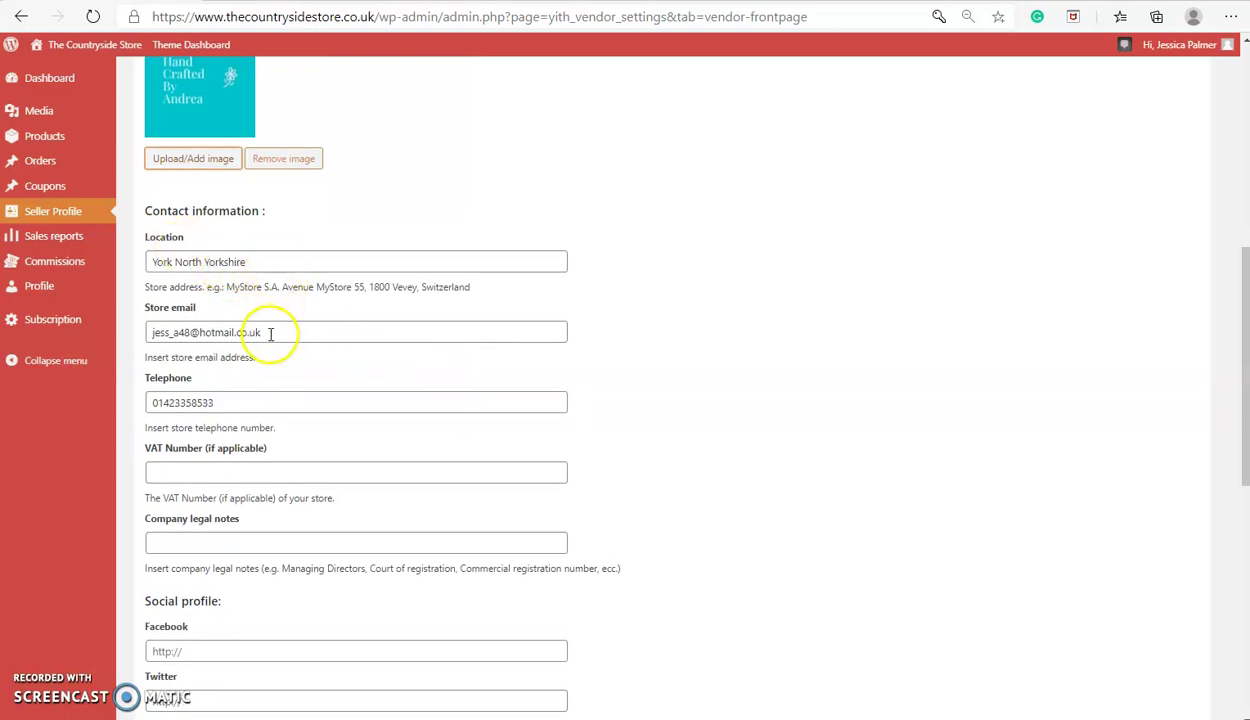
scroll(288, 330, down, 1)
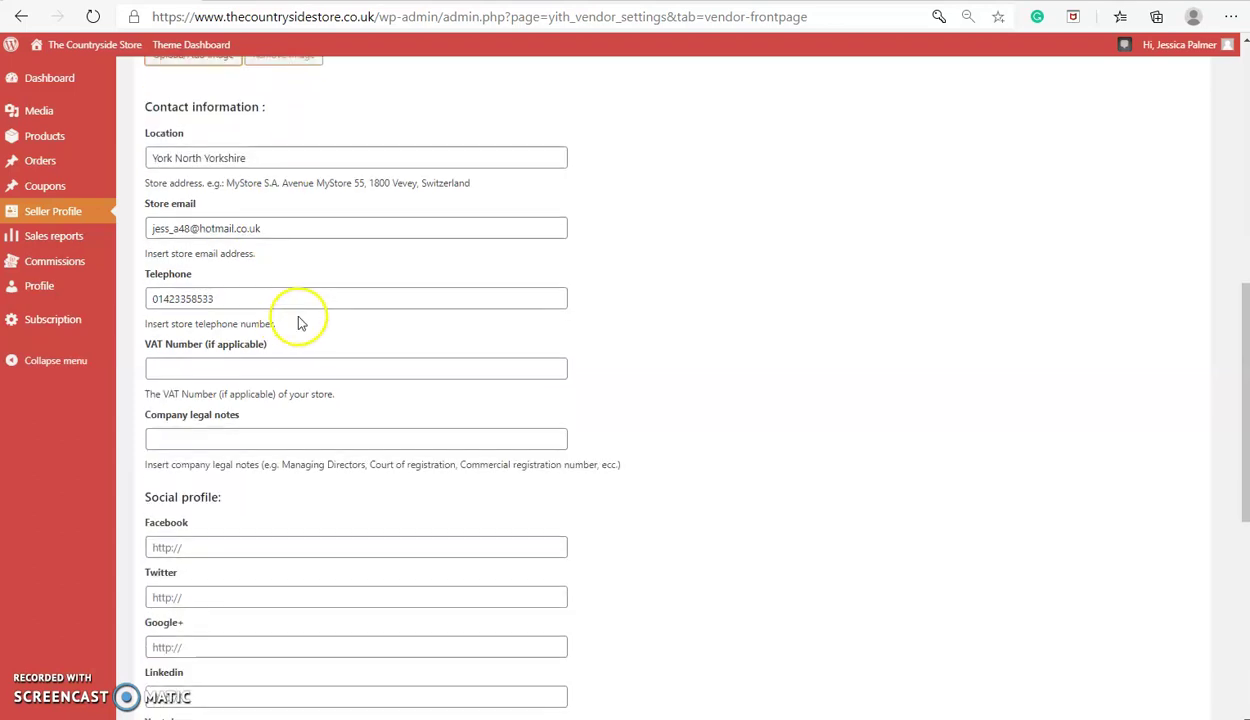
scroll(299, 320, down, 1)
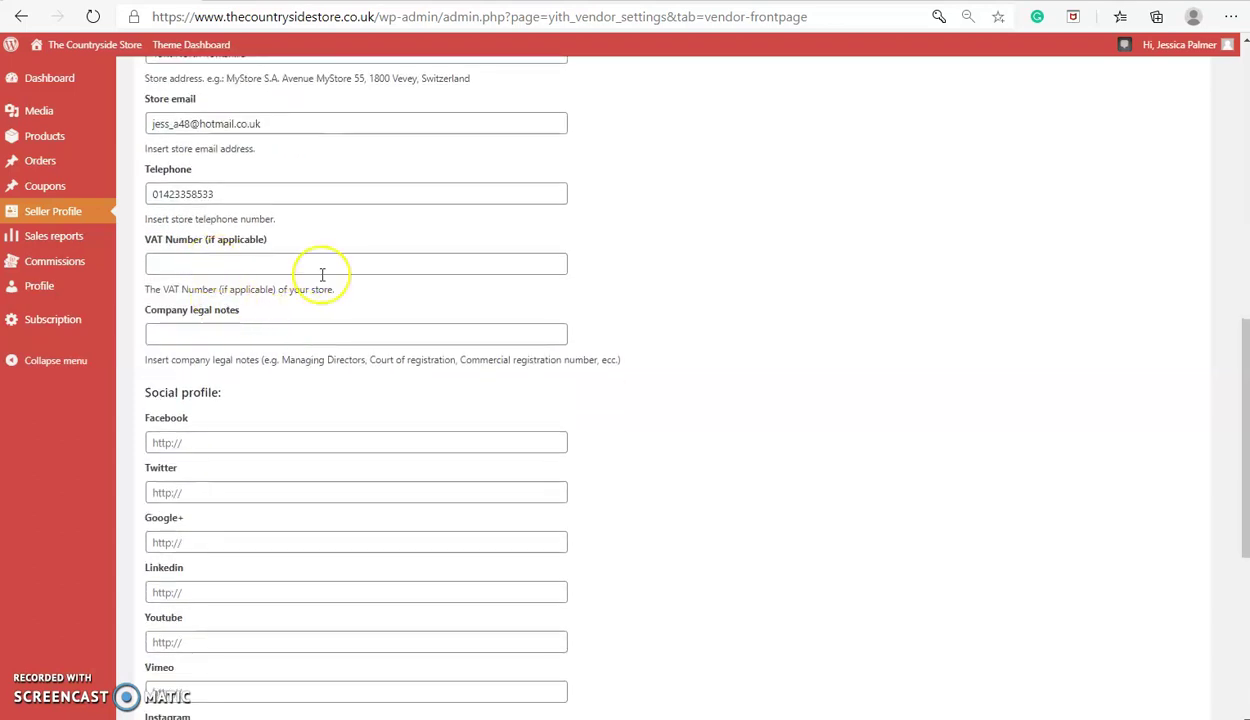
scroll(322, 274, down, 1)
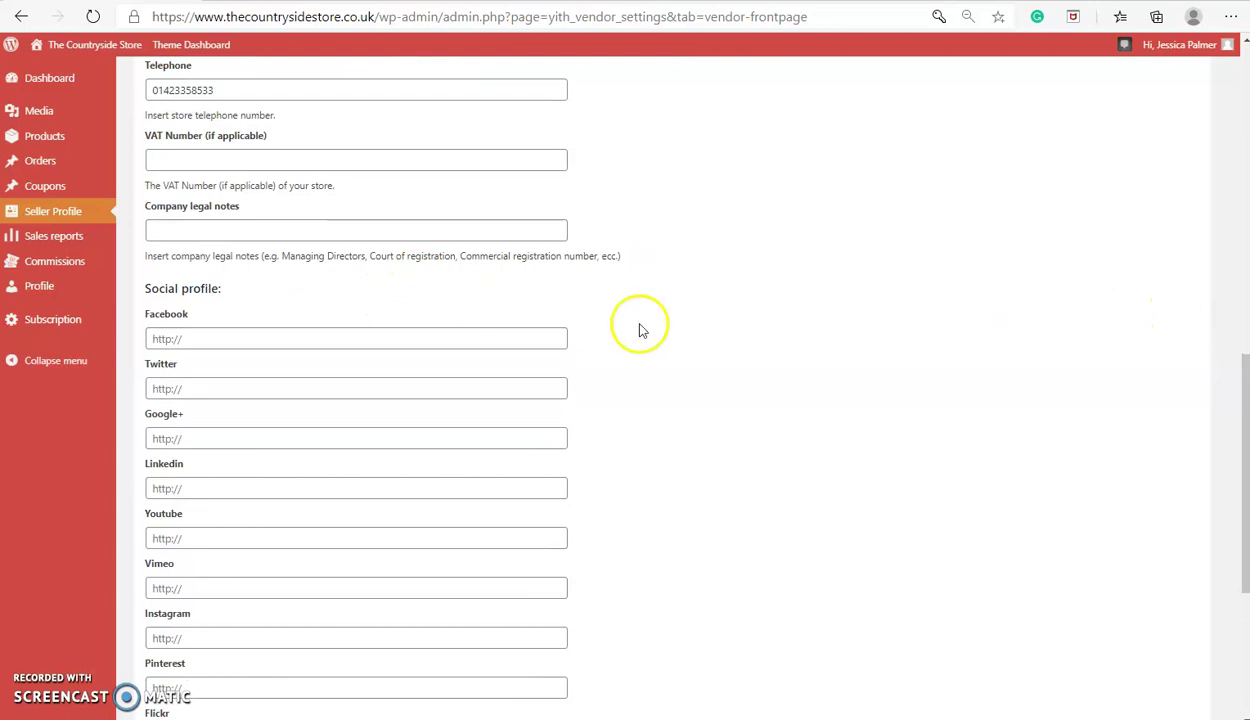
scroll(681, 357, down, 1)
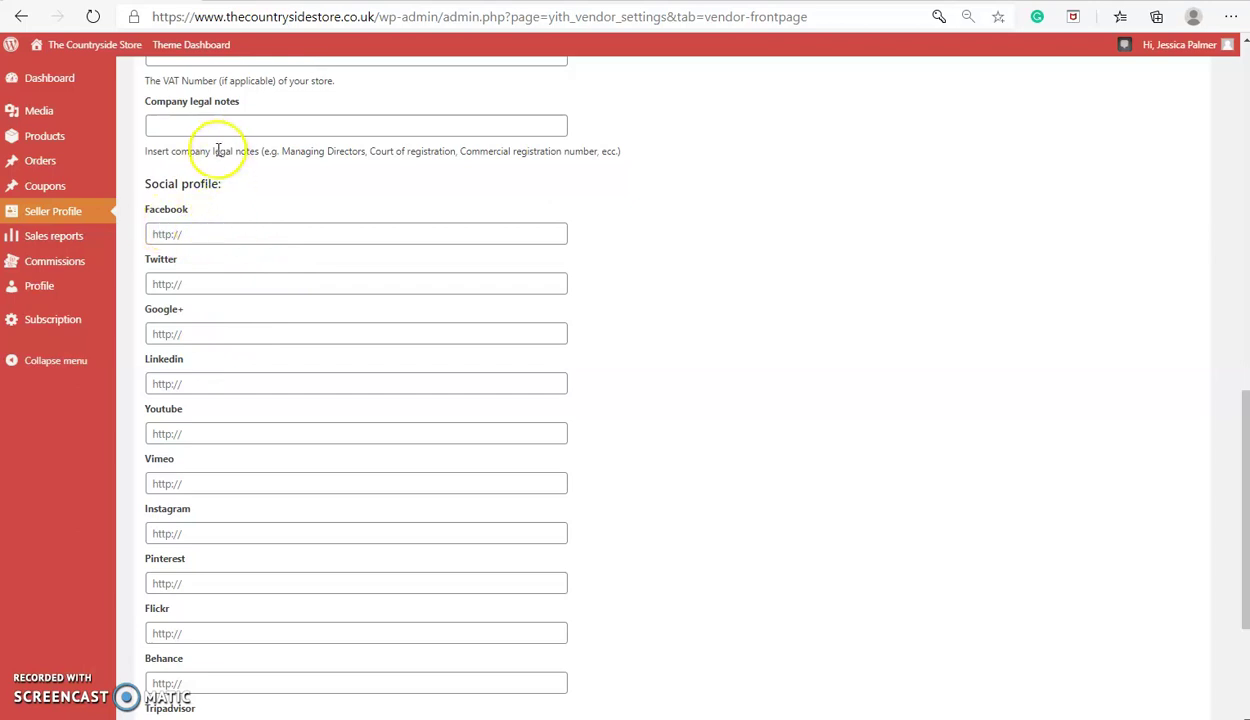
click(293, 0)
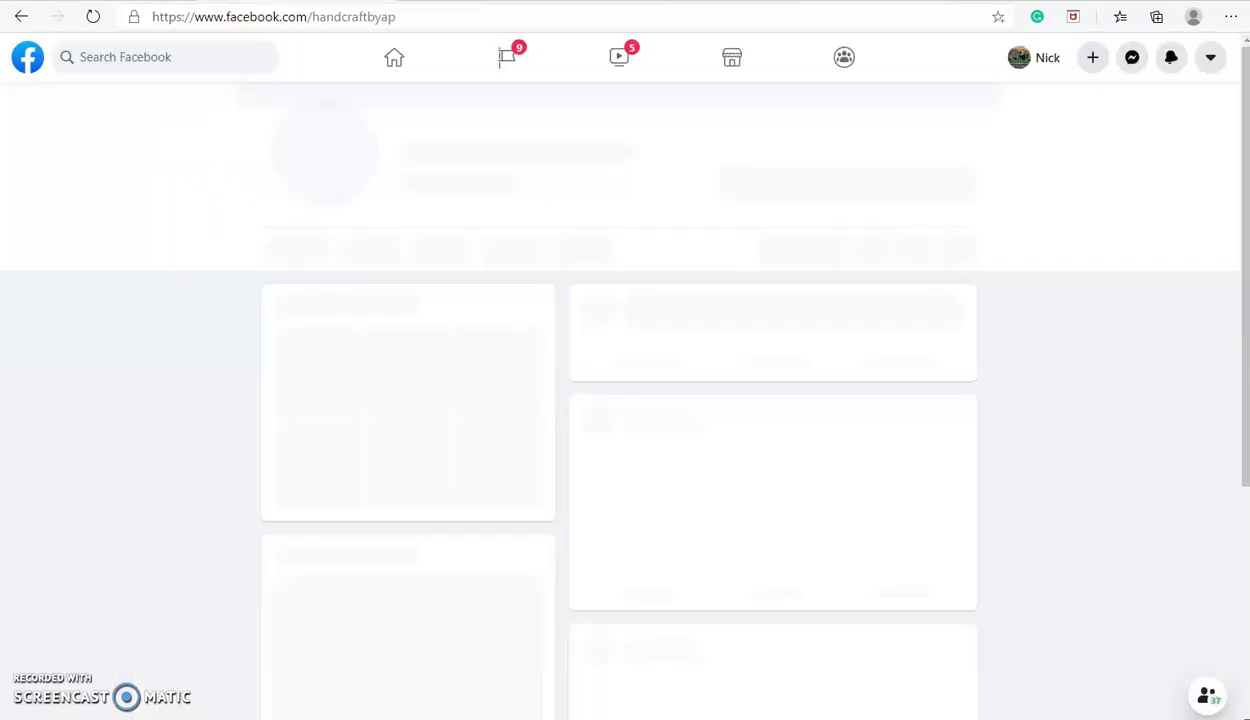
drag(430, 17, 143, 16)
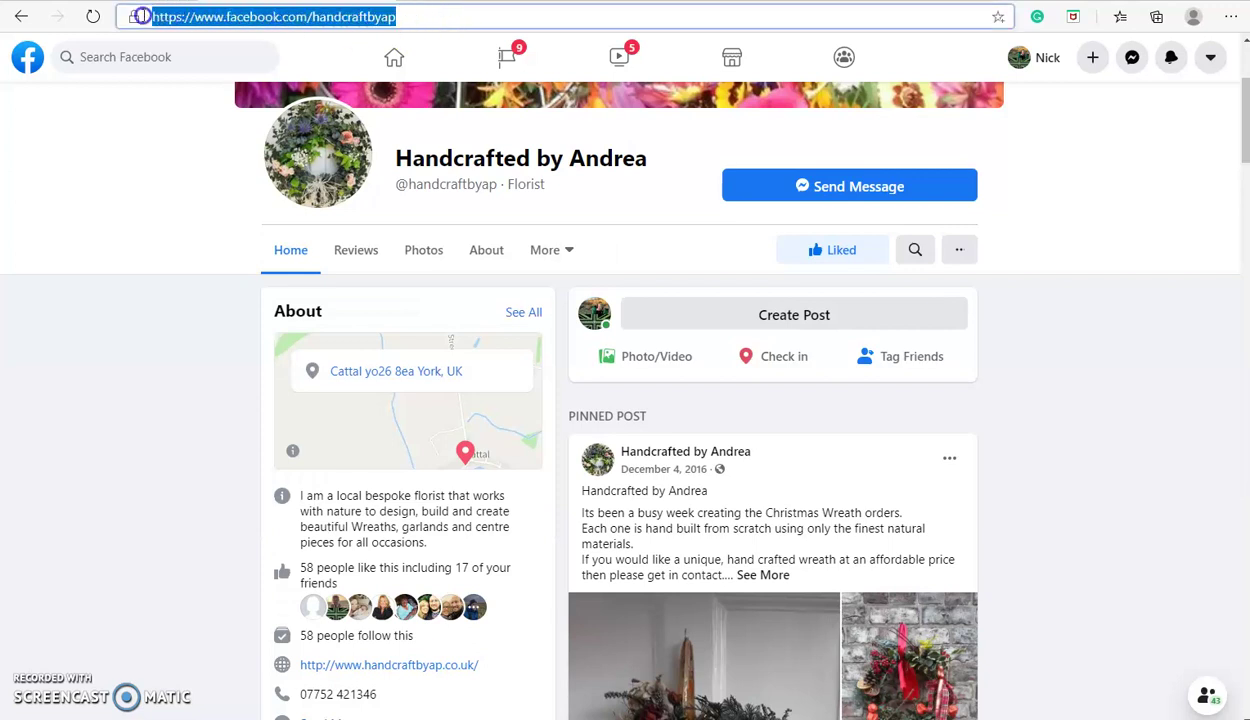
right_click(204, 18)
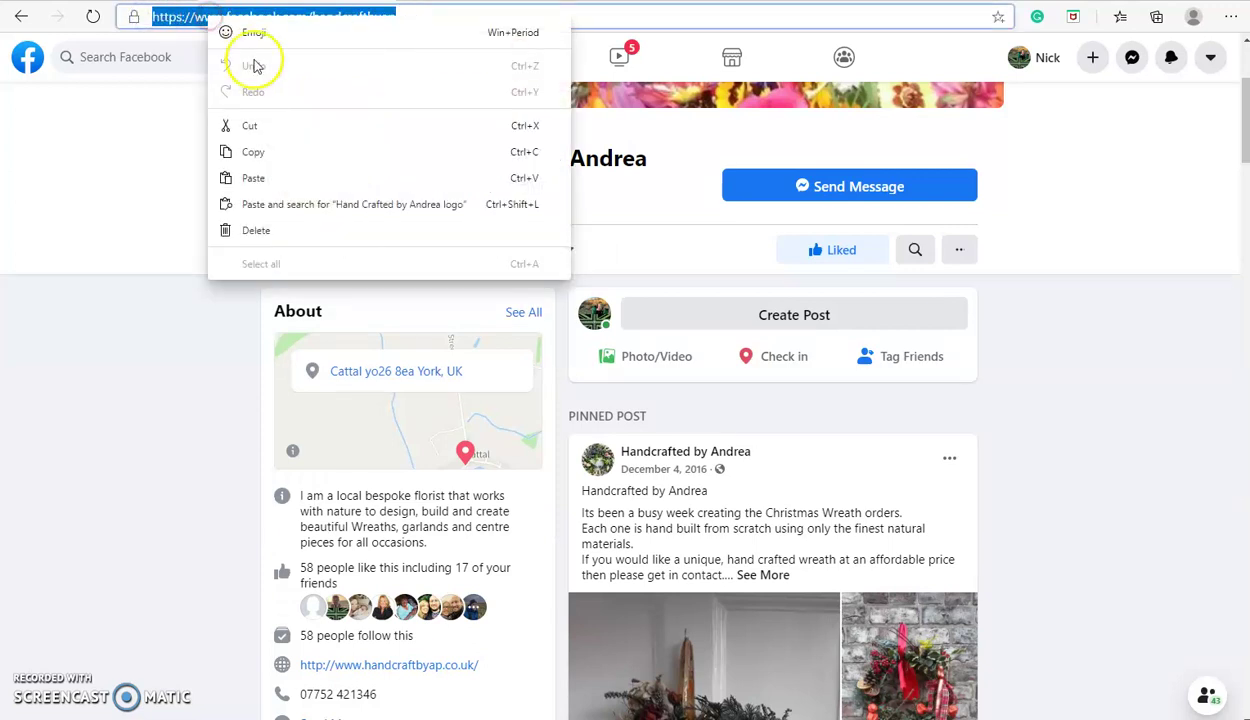
click(279, 151)
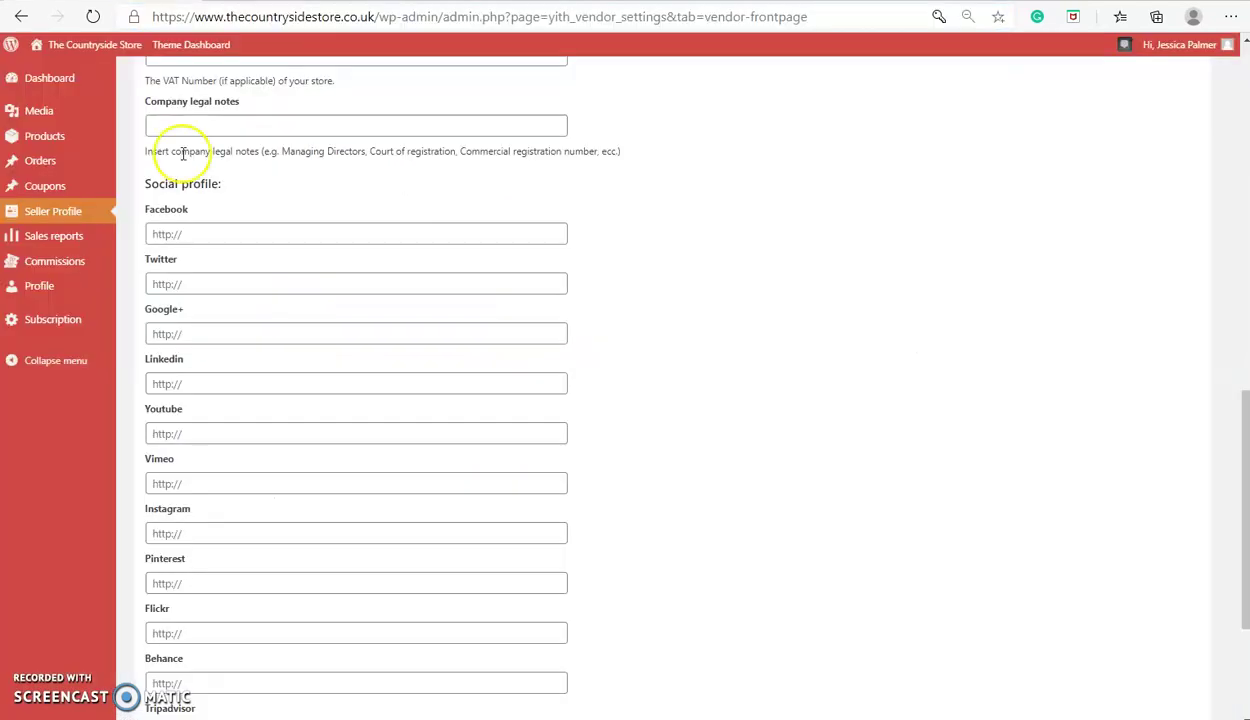
click(185, 235)
right_click(185, 235)
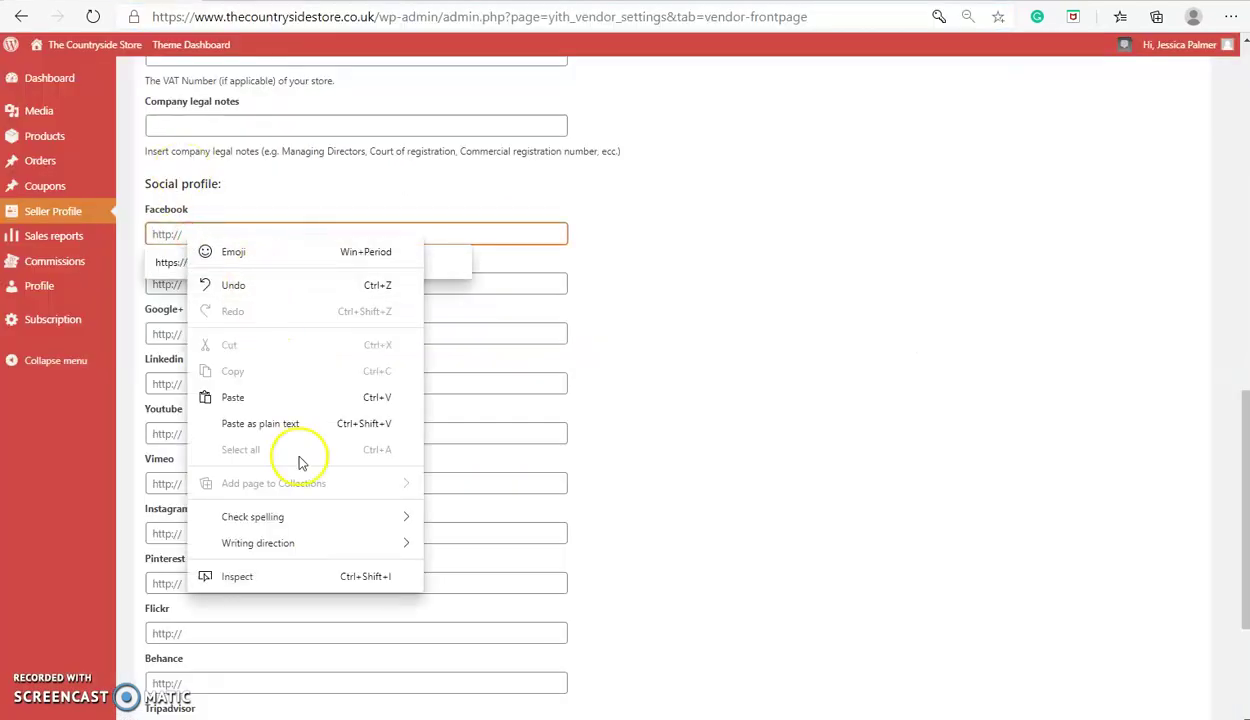
click(240, 397)
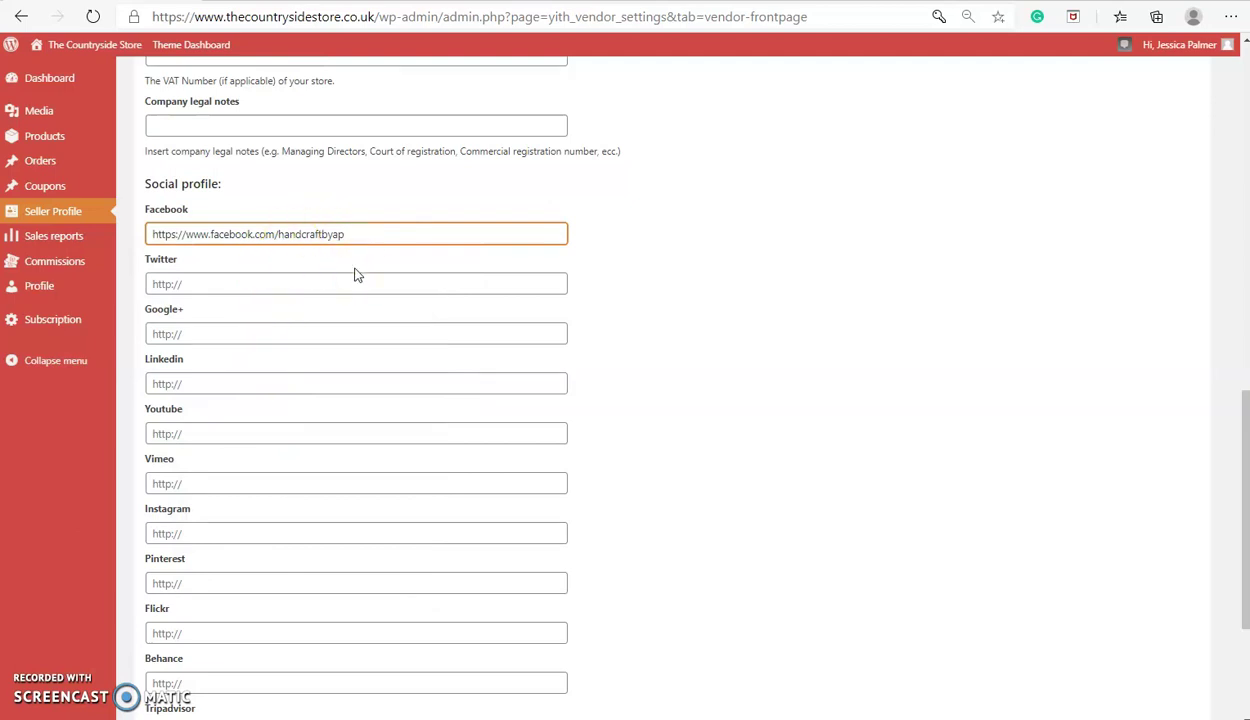
Leave the remaining social profile links blank and save the front page settings.
click(327, 285)
scroll(240, 478, down, 1)
scroll(262, 474, down, 2)
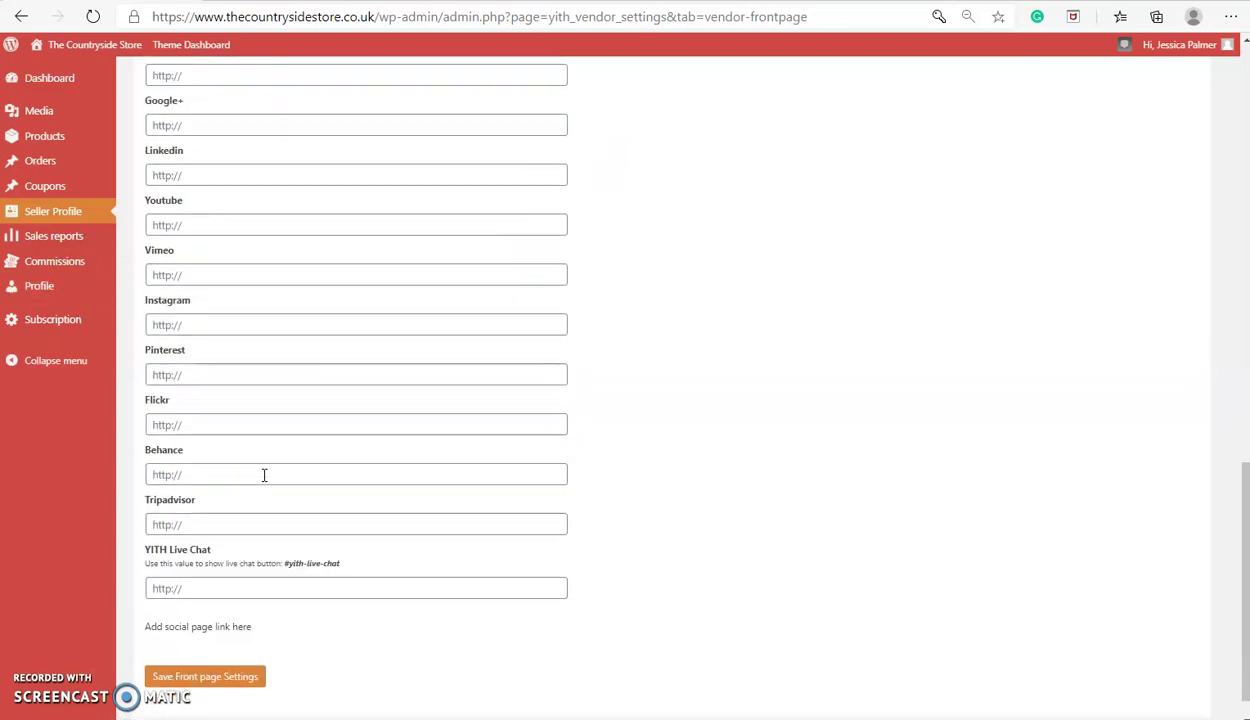
click(203, 648)
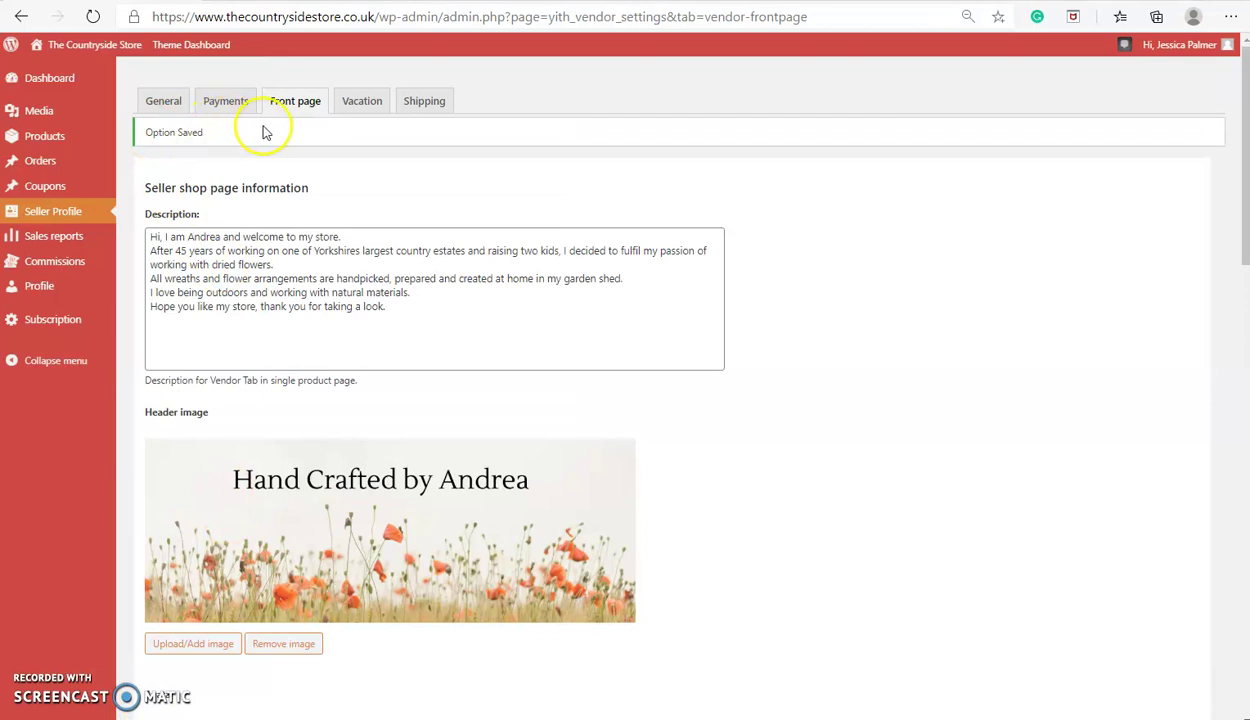
Open the seller vacation settings and examine the vacation message, date fields and selling options.
click(364, 104)
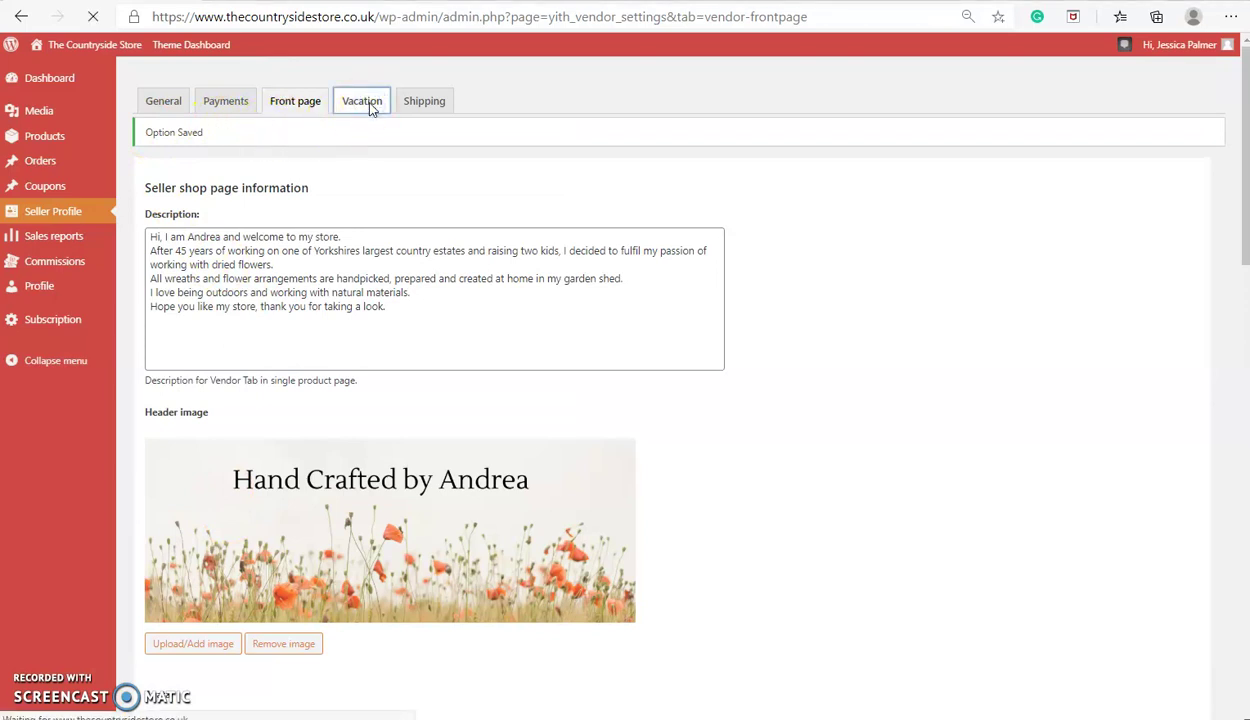
click(373, 137)
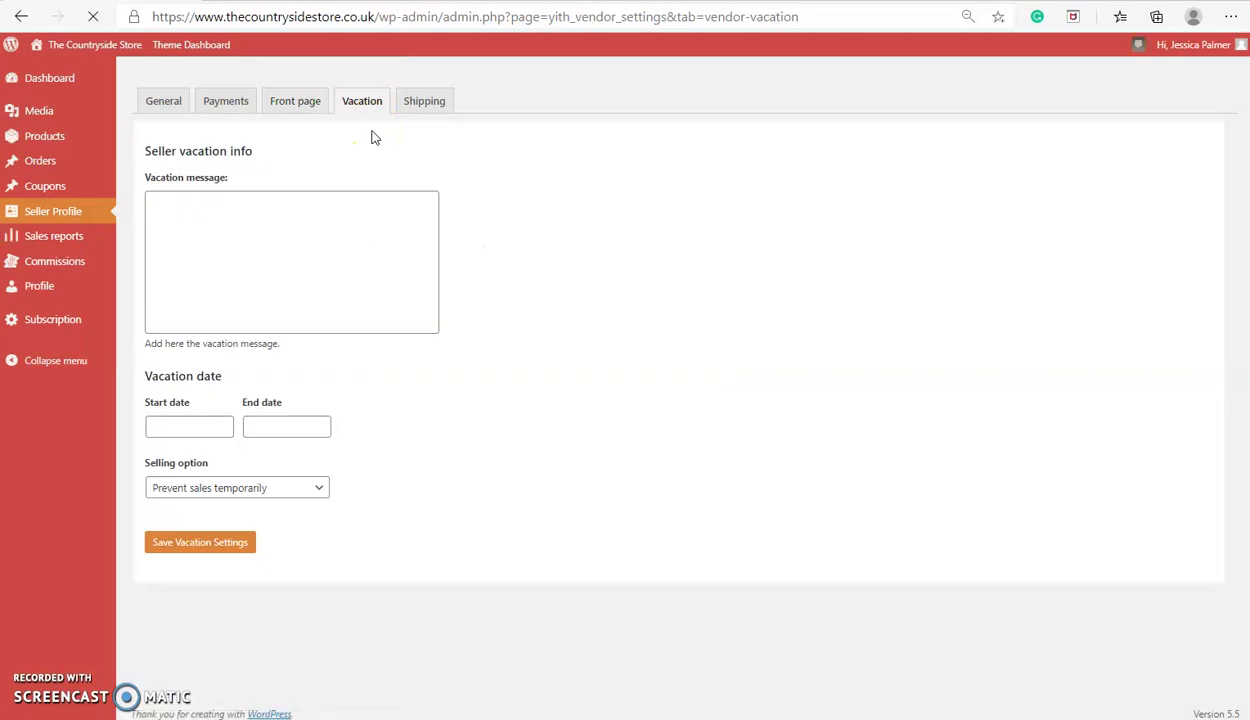
click(363, 160)
click(245, 254)
click(185, 427)
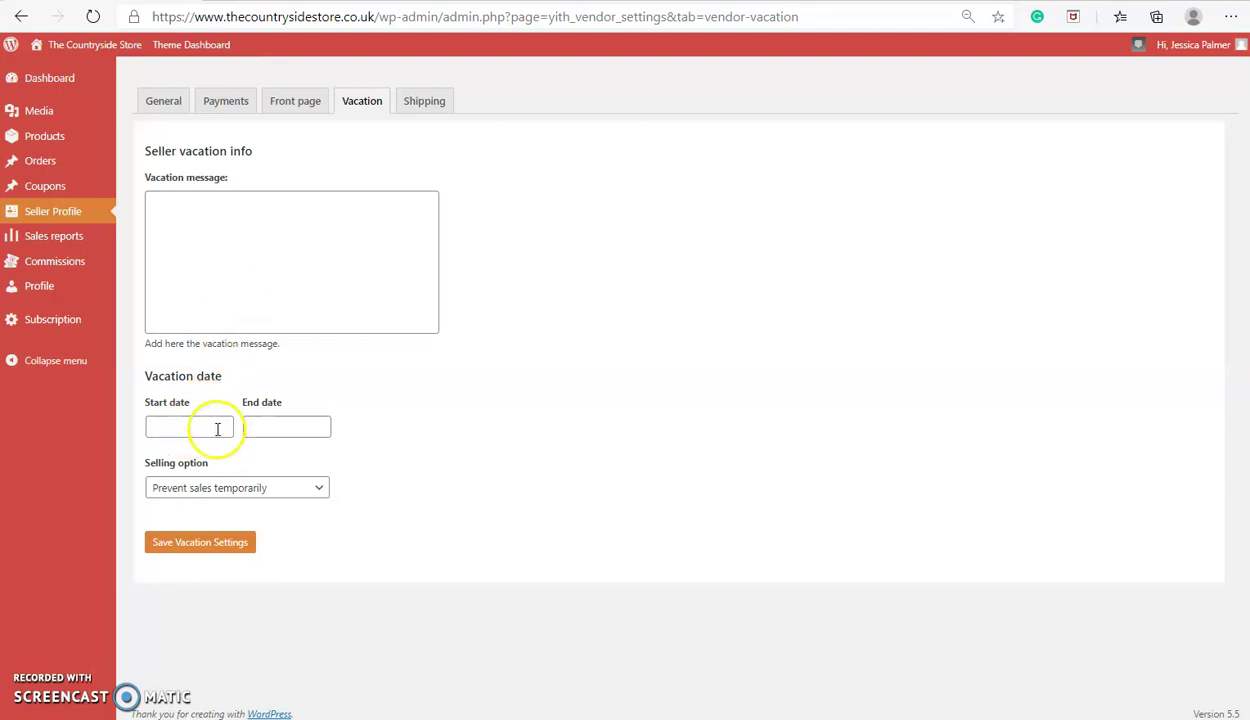
click(236, 489)
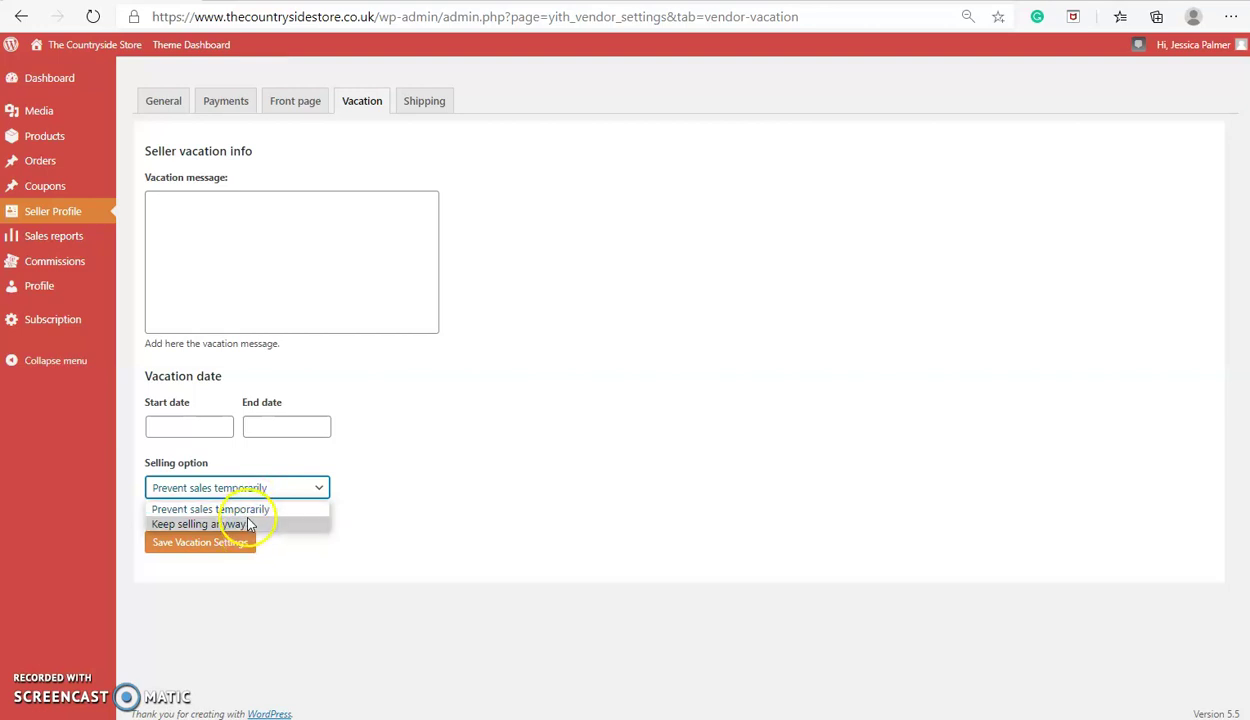
click(343, 505)
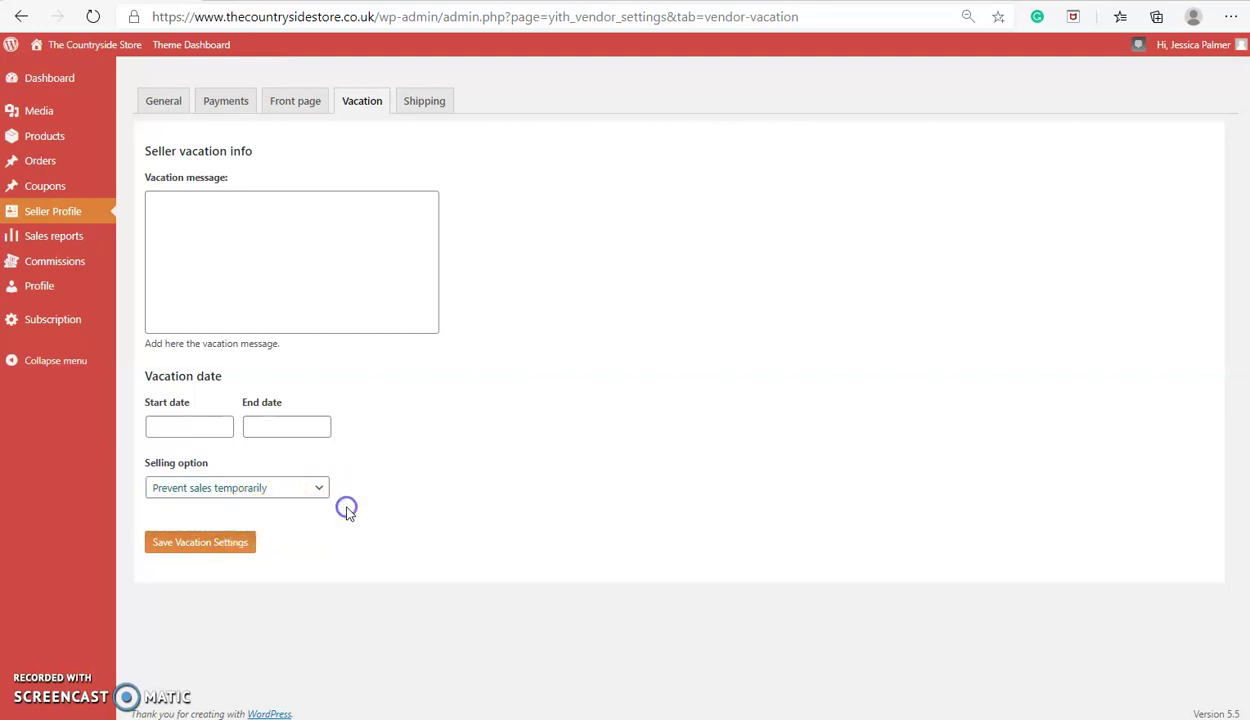
In the shipping settings, enable shipping cost and set the default shipping price to 4.50.
click(414, 110)
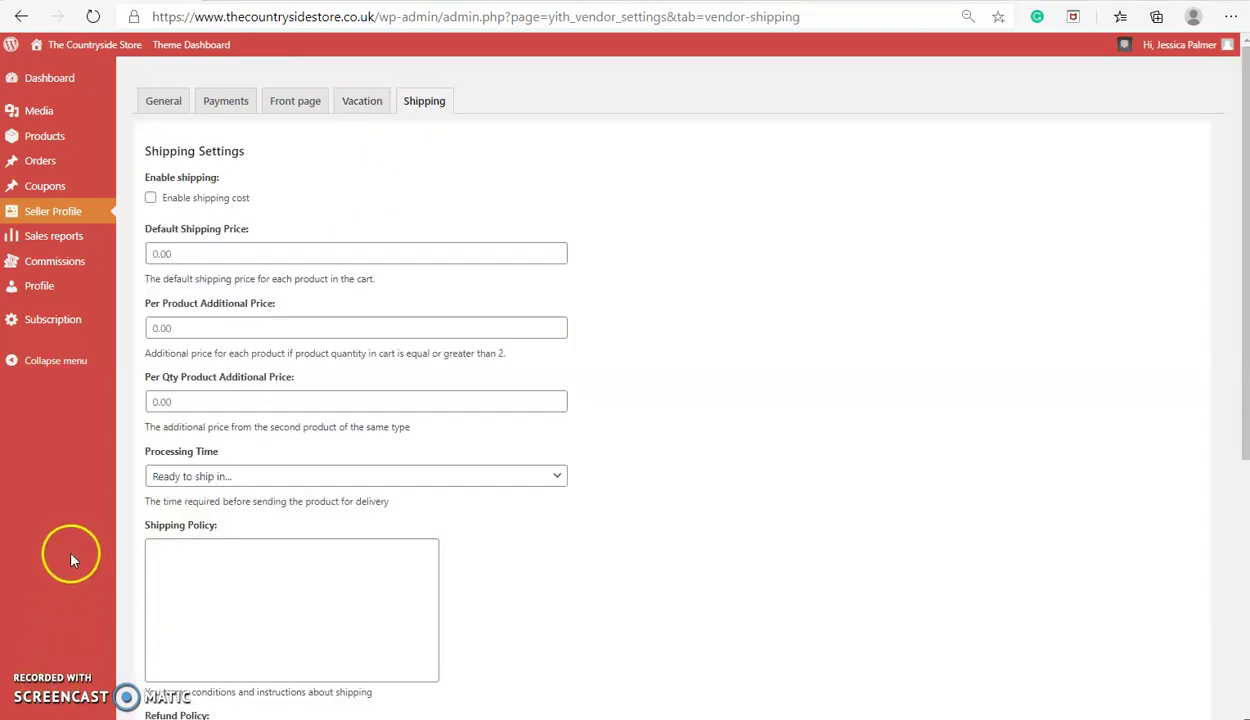
click(151, 199)
click(175, 256)
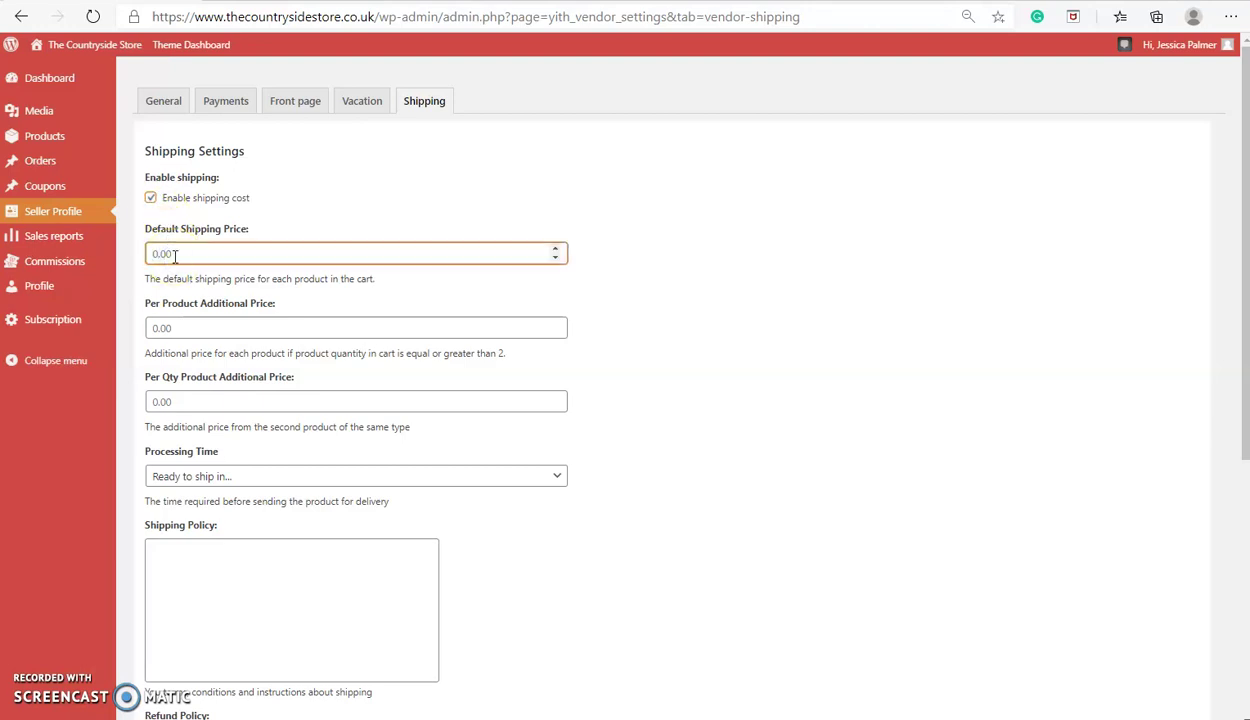
click(178, 254)
text(4.50)
click(180, 262)
Set the per product additional price to 1.00 and the per quantity product additional price to 0.50.
click(230, 323)
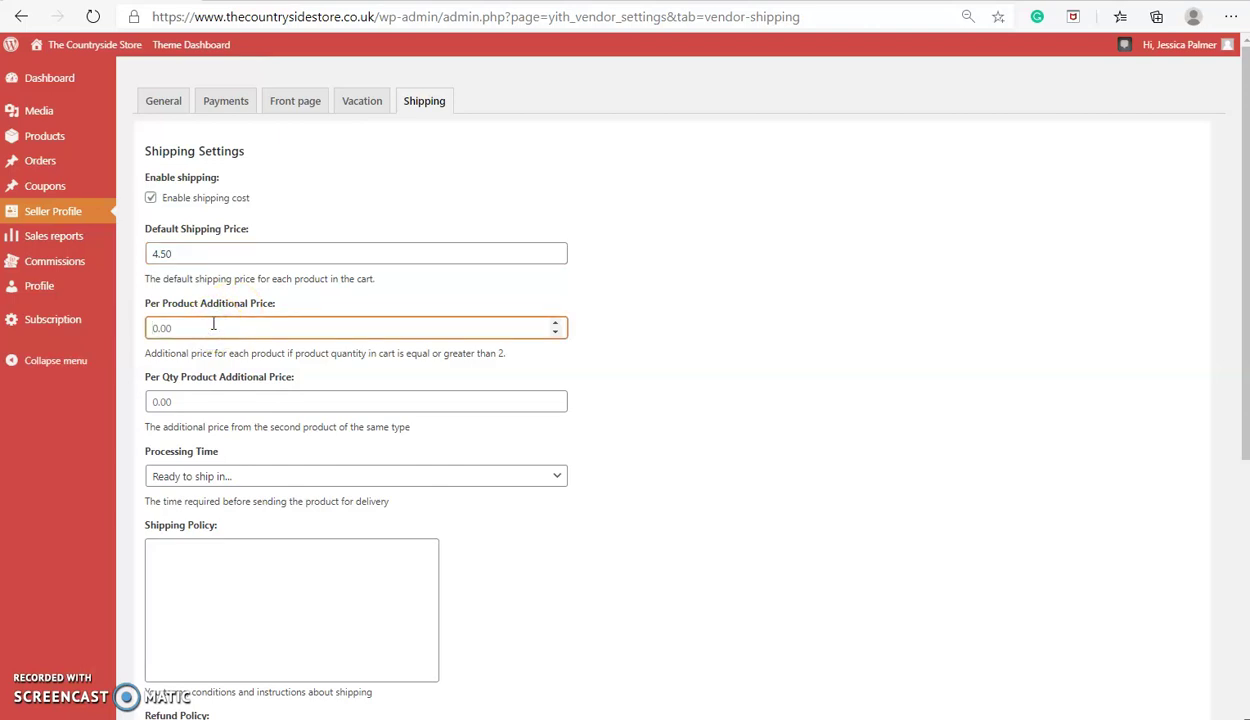
text(1.00)
click(208, 336)
click(200, 398)
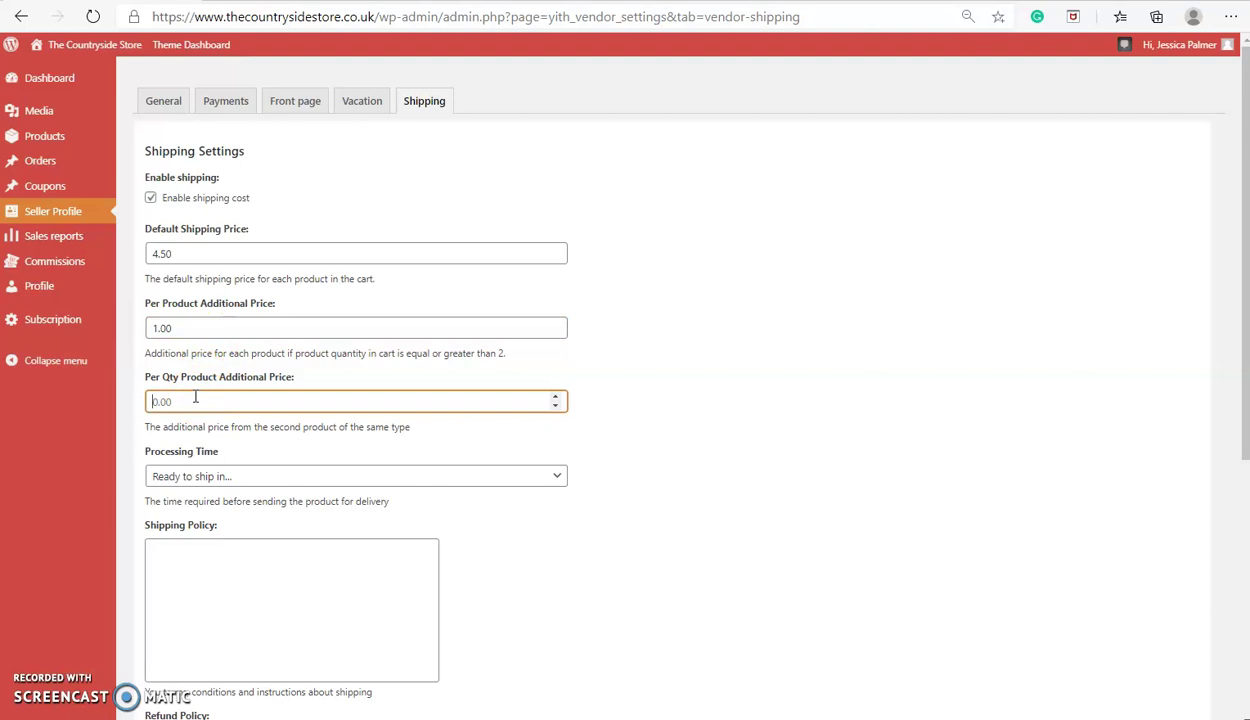
text(0.50)
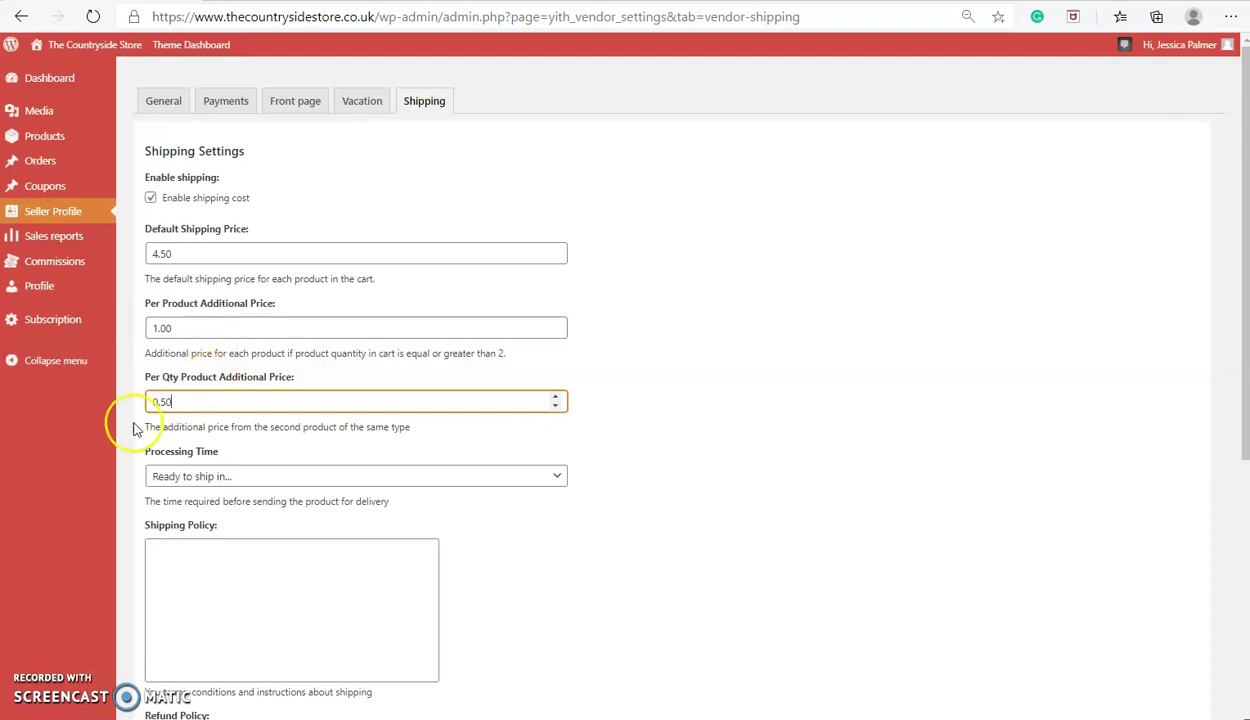
Set the shipping processing time to "3-5 business day".
scroll(228, 420, down, 1)
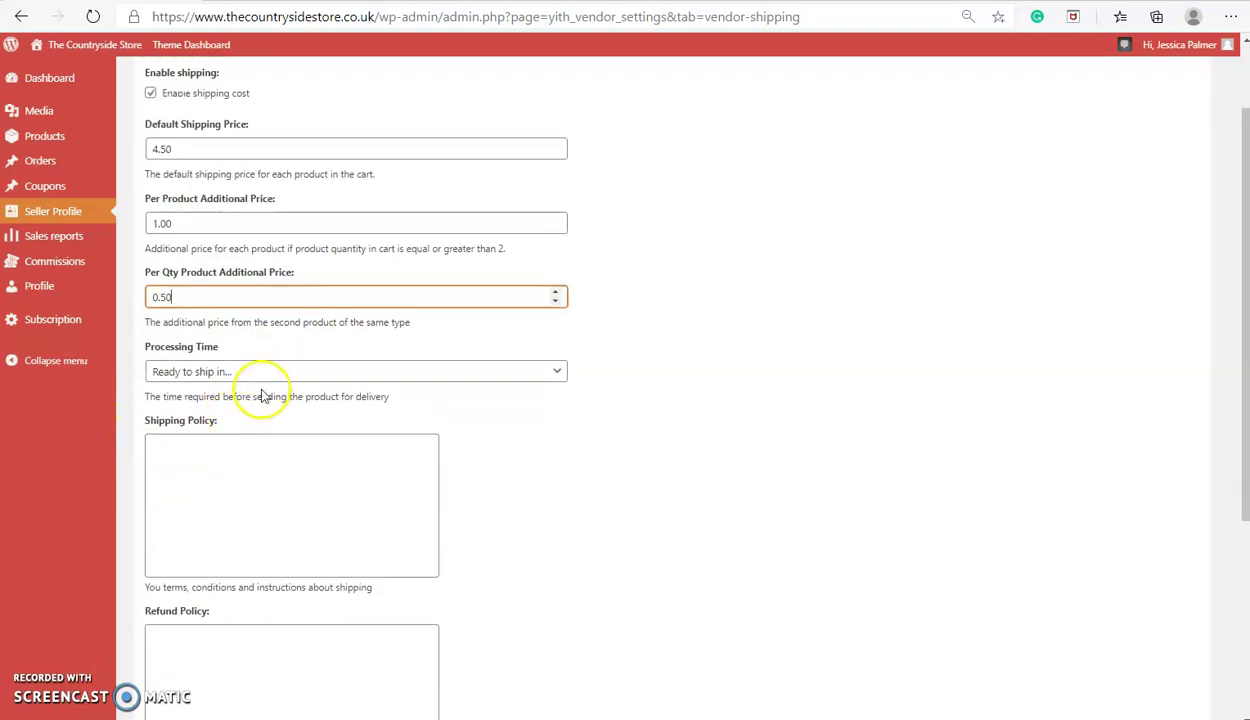
click(222, 375)
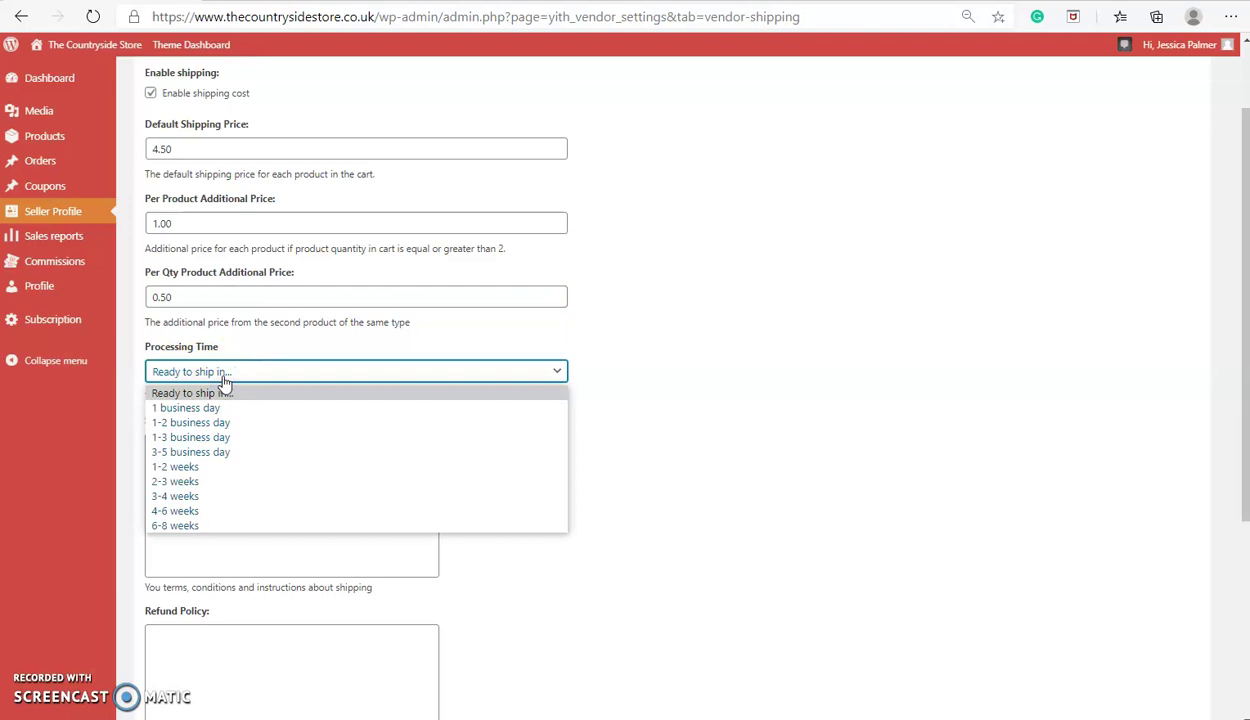
drag(225, 380, 227, 408)
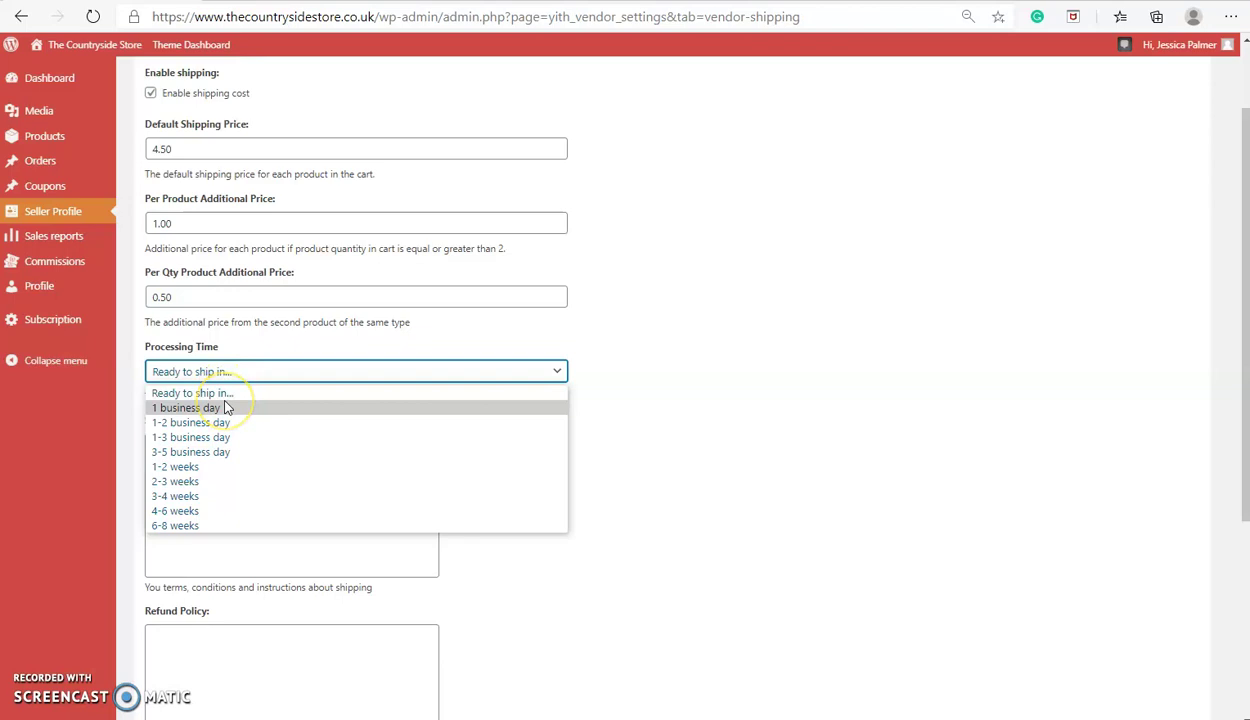
click(241, 415)
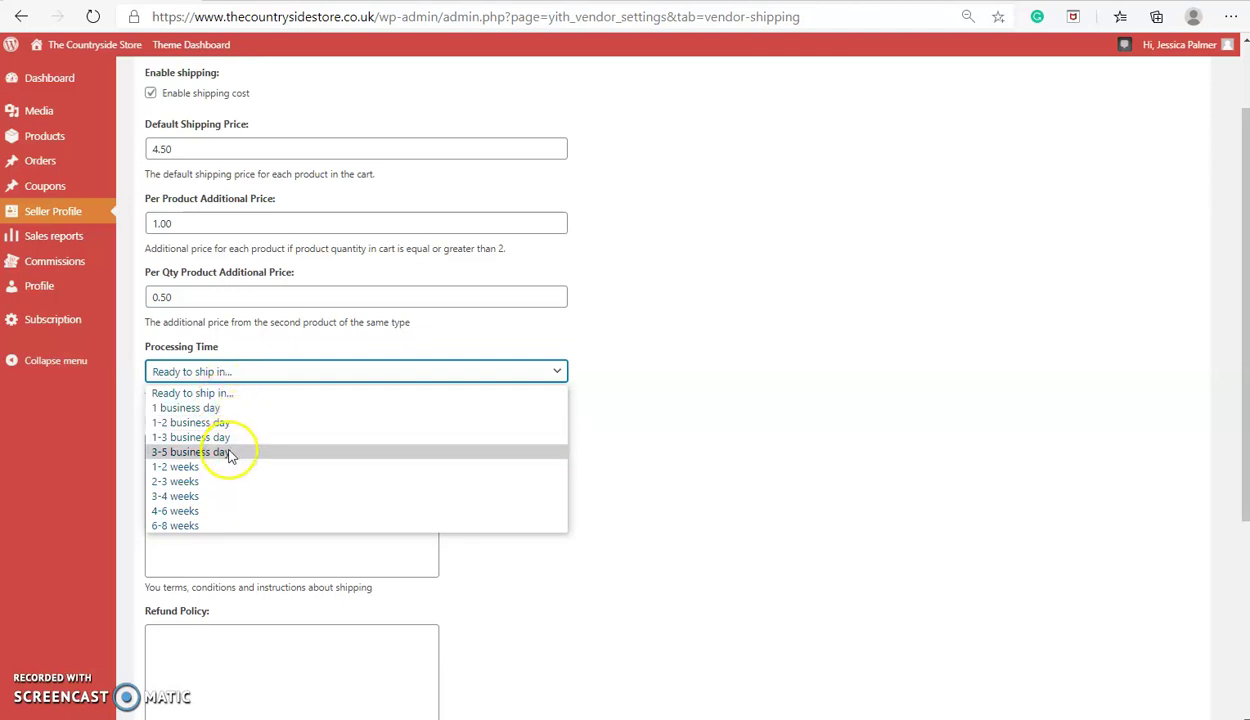
click(226, 452)
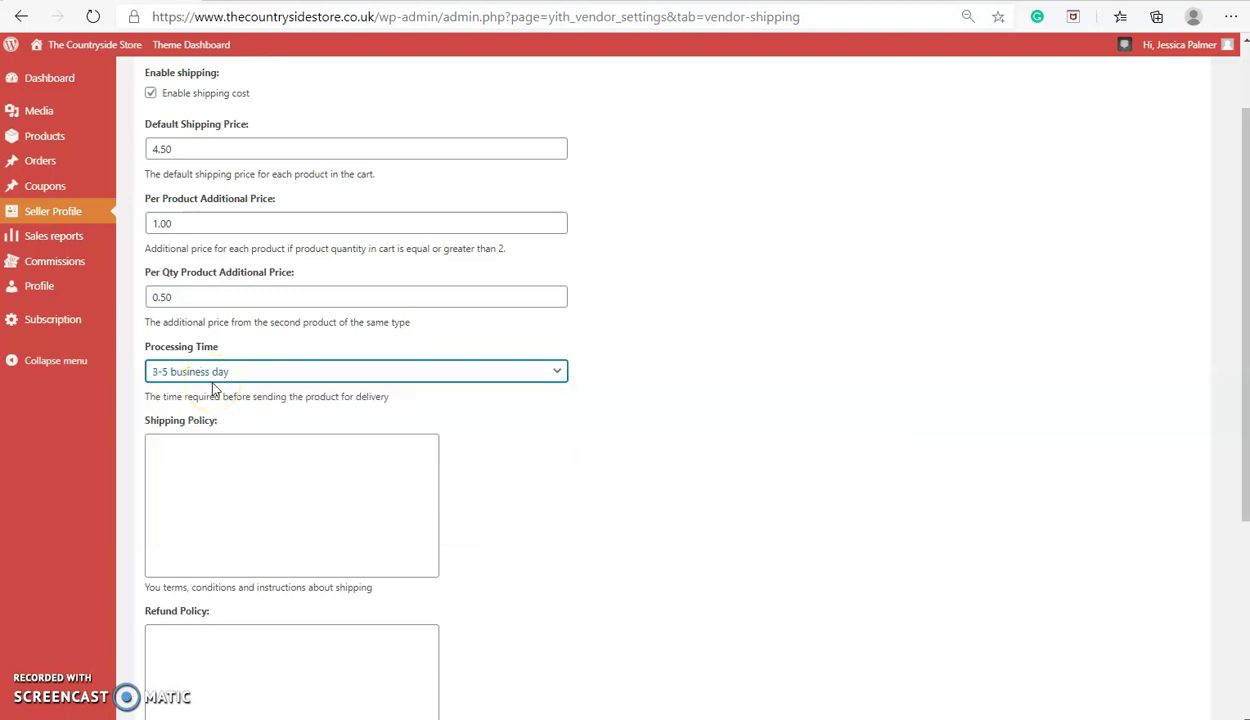
Examine the shipping policy and refund policy text fields in the shipping settings.
scroll(222, 383, down, 2)
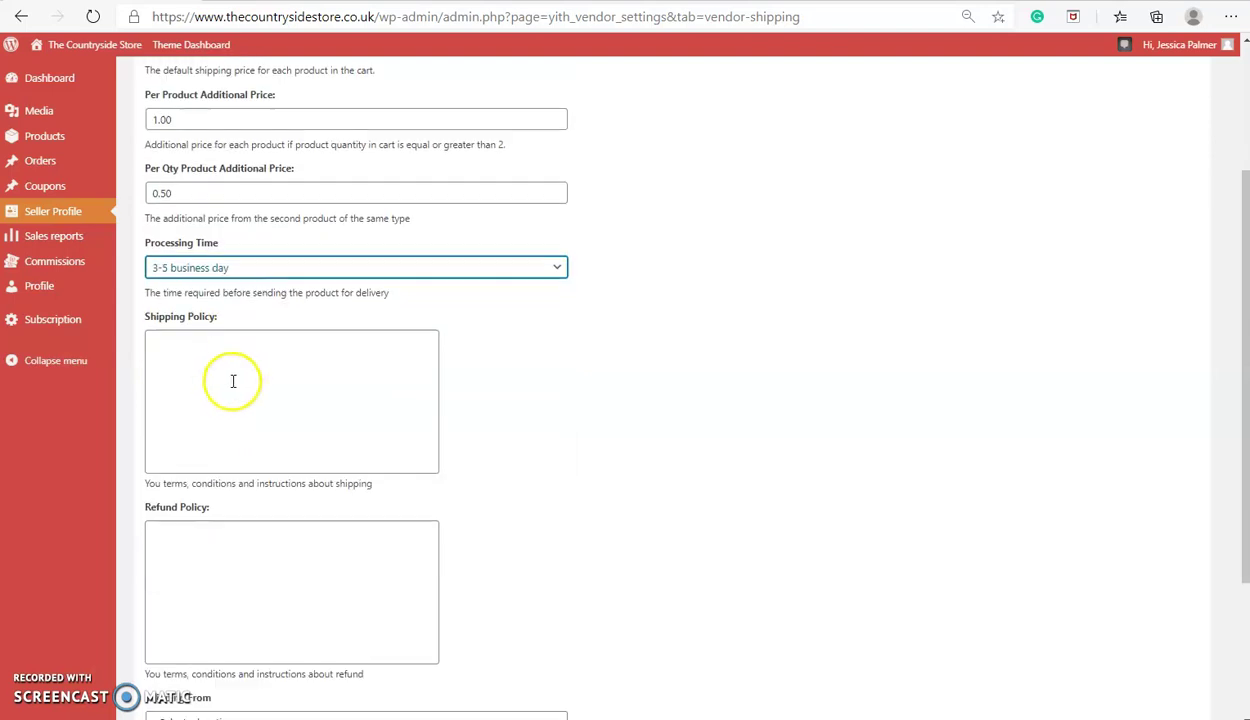
click(228, 378)
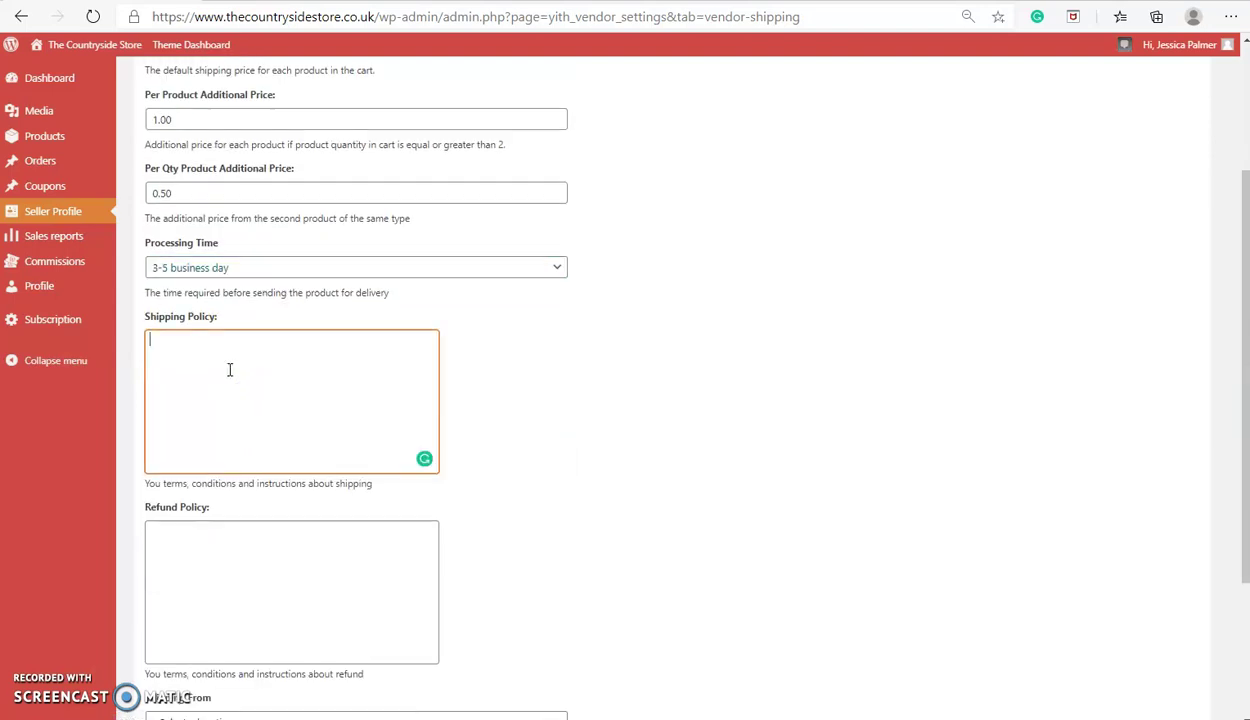
click(215, 550)
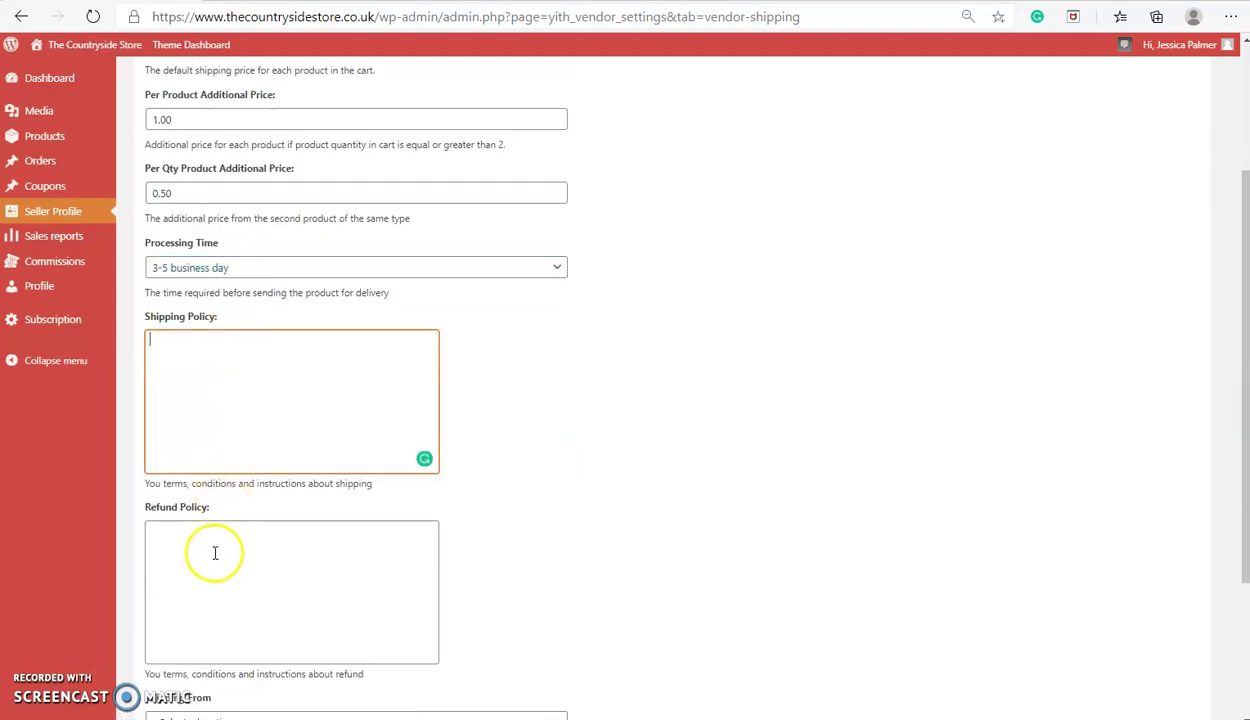
click(221, 379)
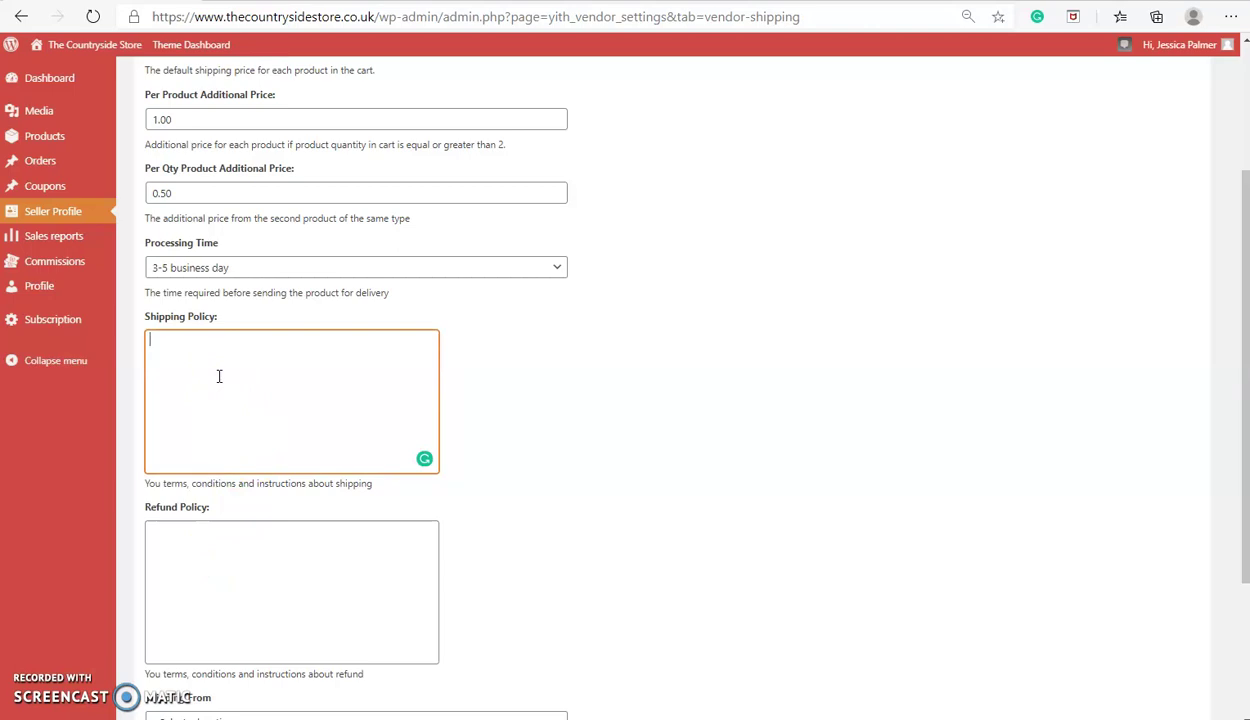
scroll(219, 376, down, 1)
click(177, 457)
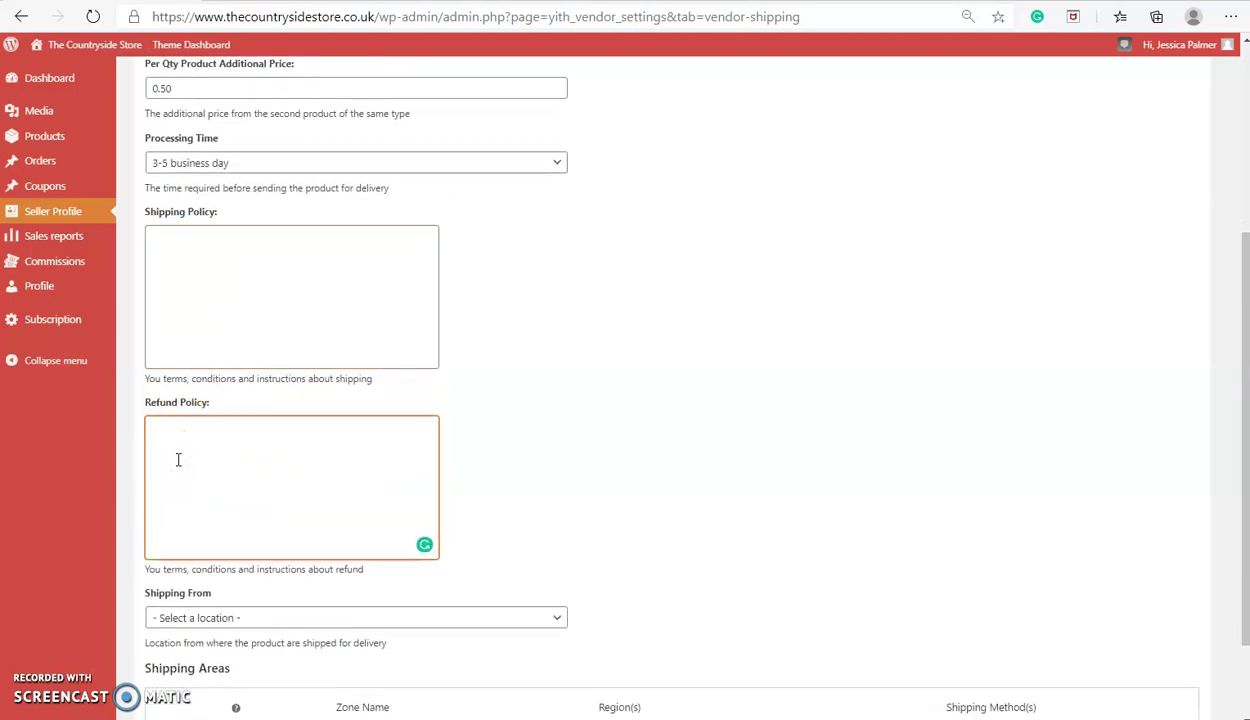
Set the shipping-from location to United Kingdom (UK).
scroll(178, 459, down, 1)
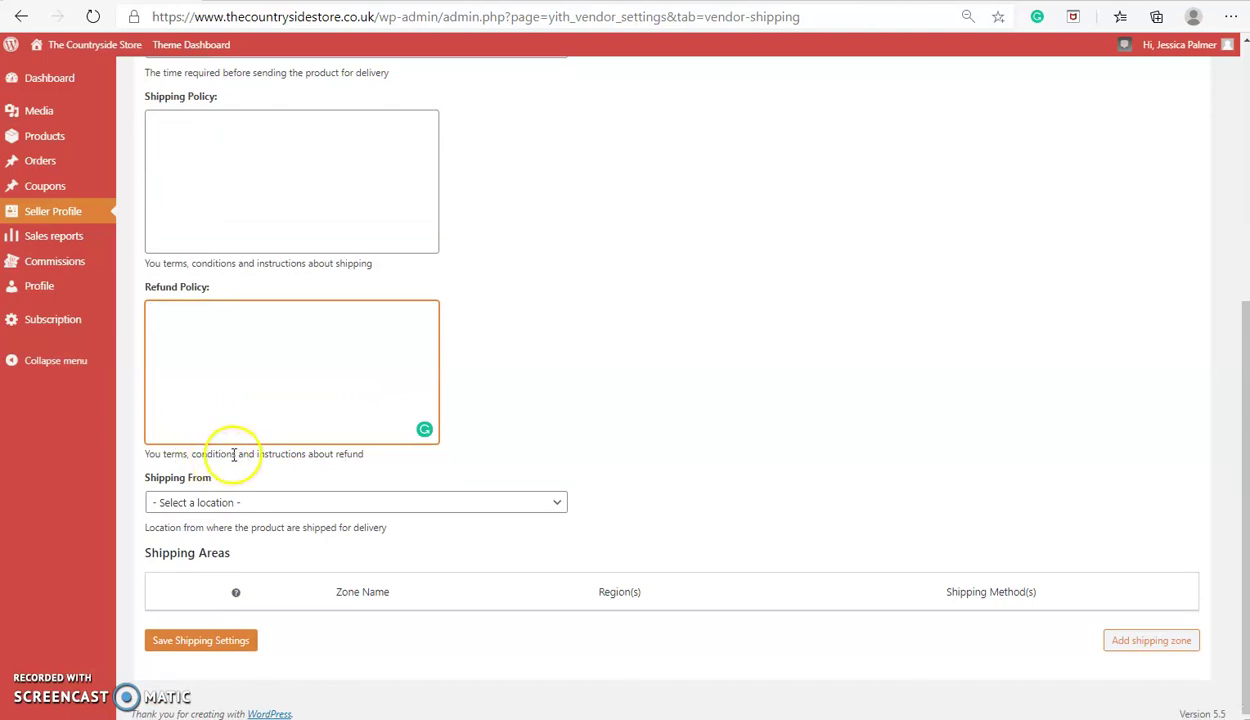
click(220, 510)
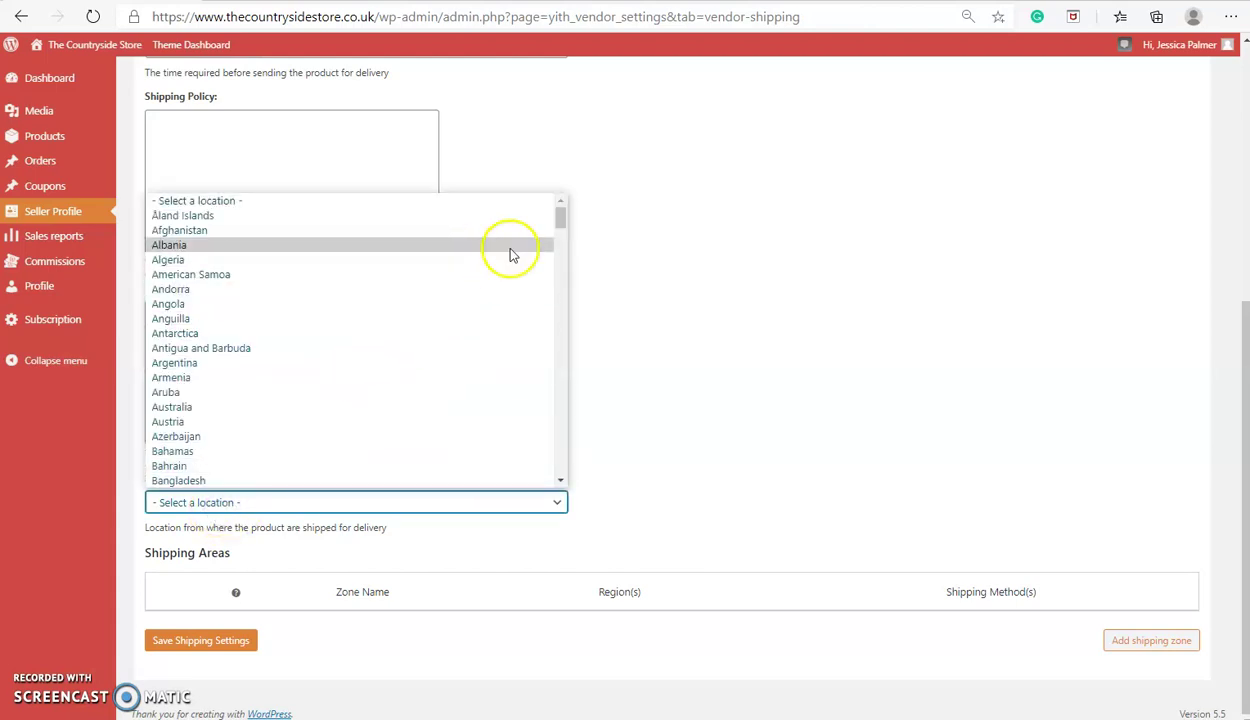
drag(565, 218, 564, 472)
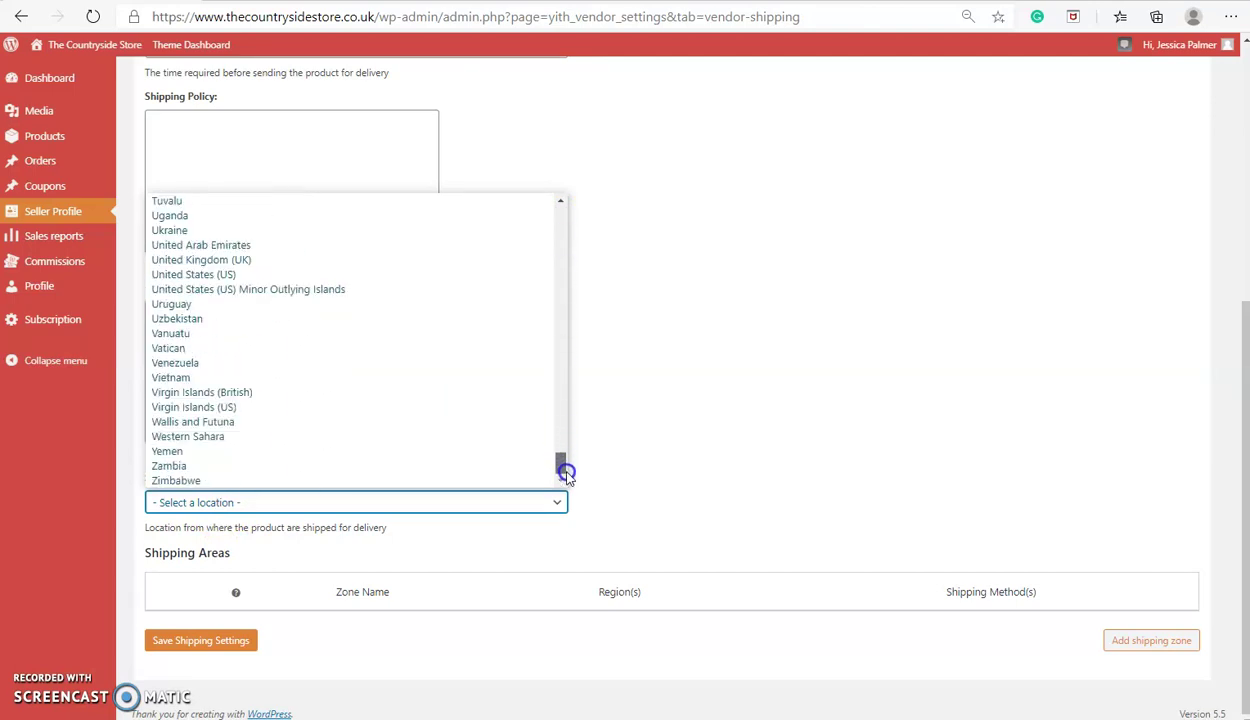
click(230, 260)
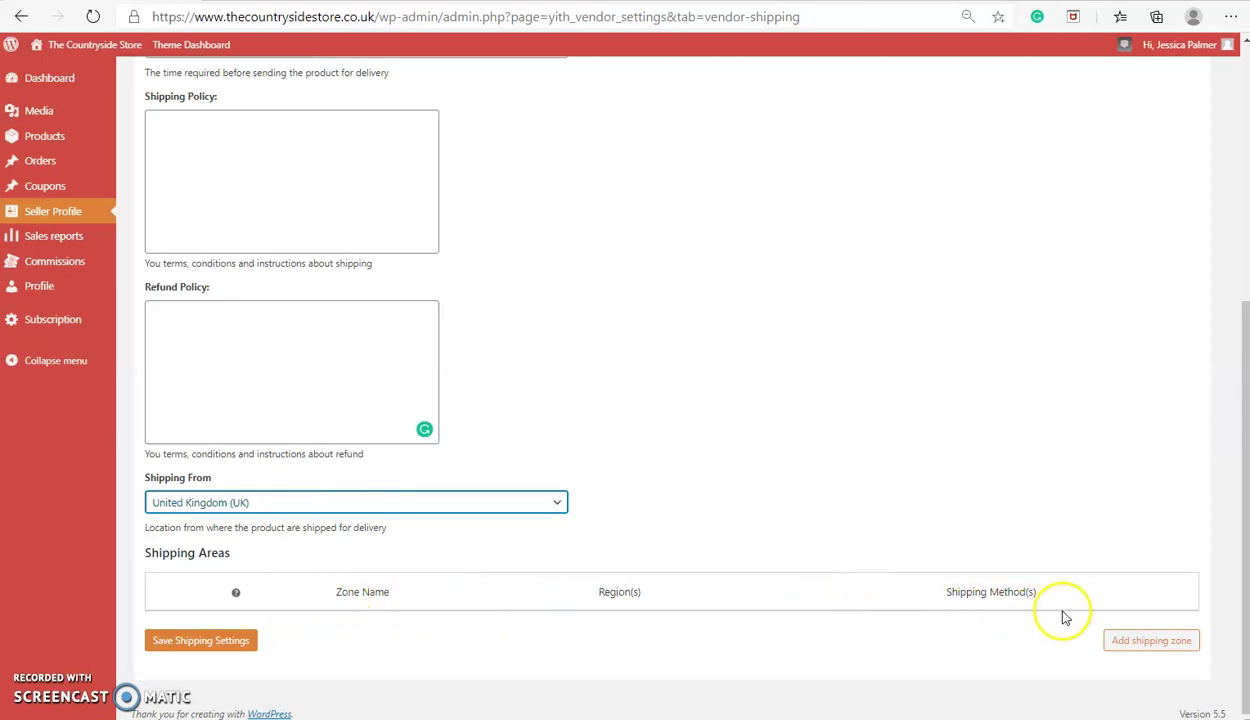
Add a shipping zone named UK covering the United Kingdom (UK) region.
click(1136, 648)
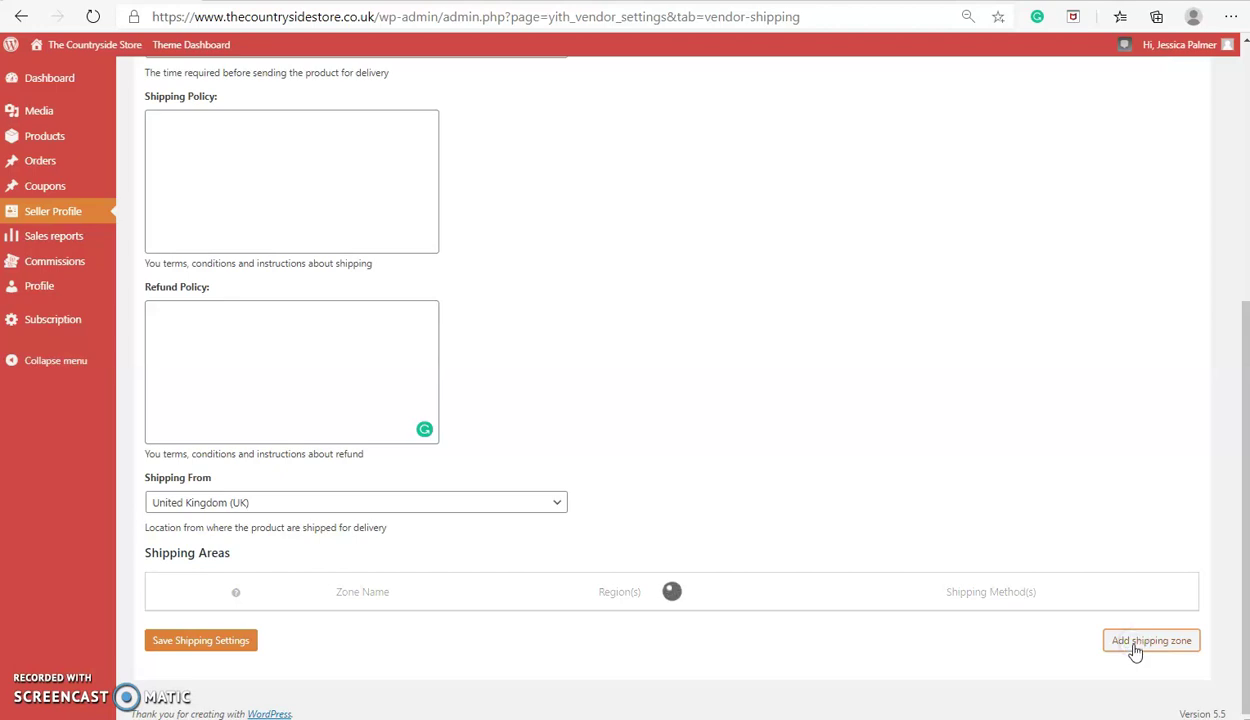
click(220, 547)
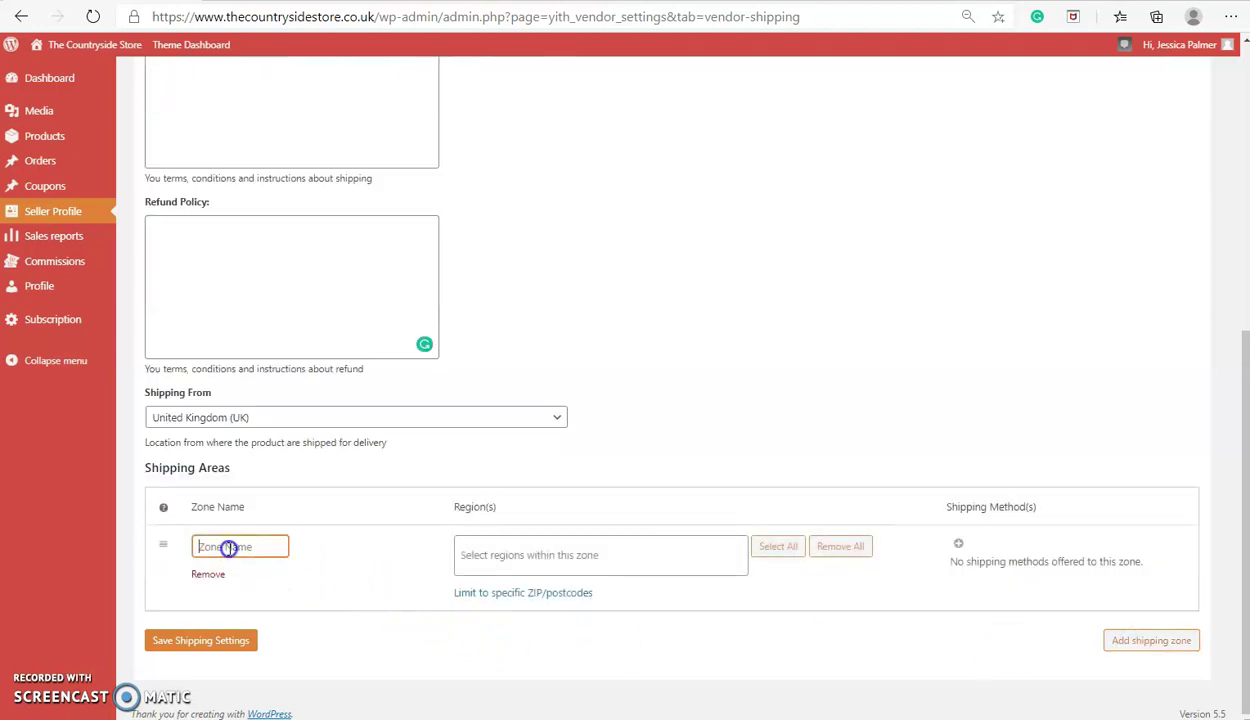
text(UK)
click(505, 555)
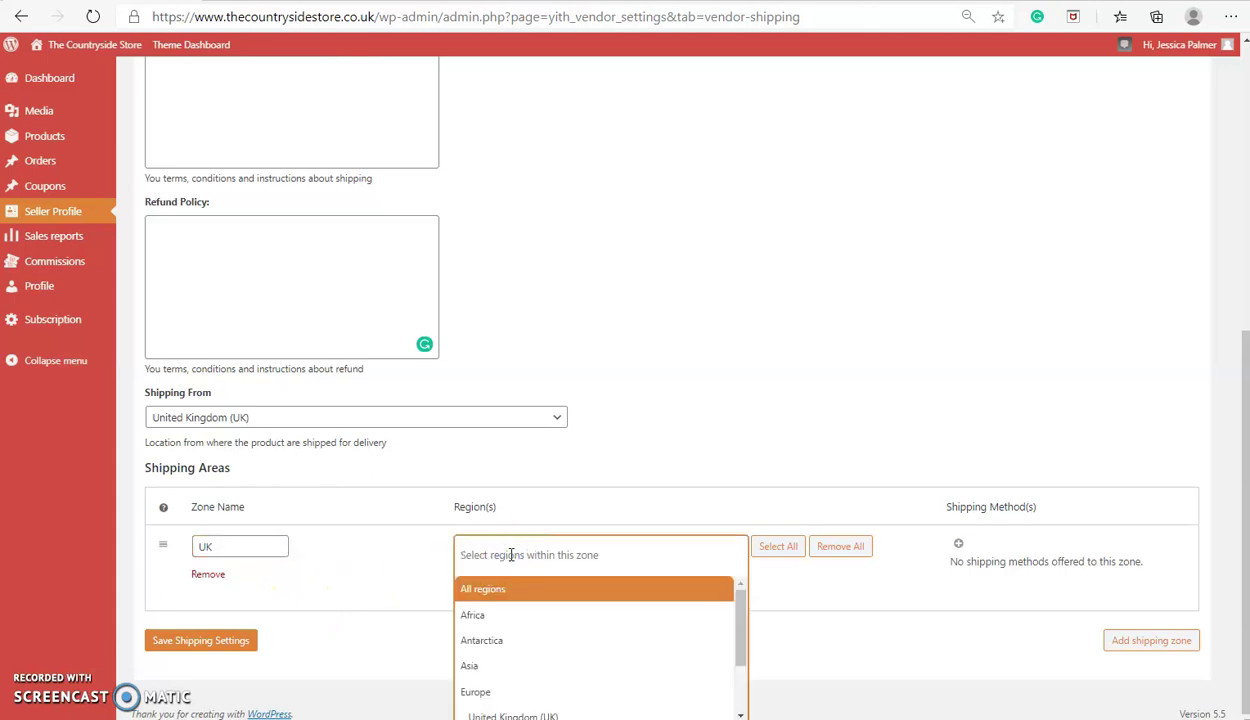
text(un)
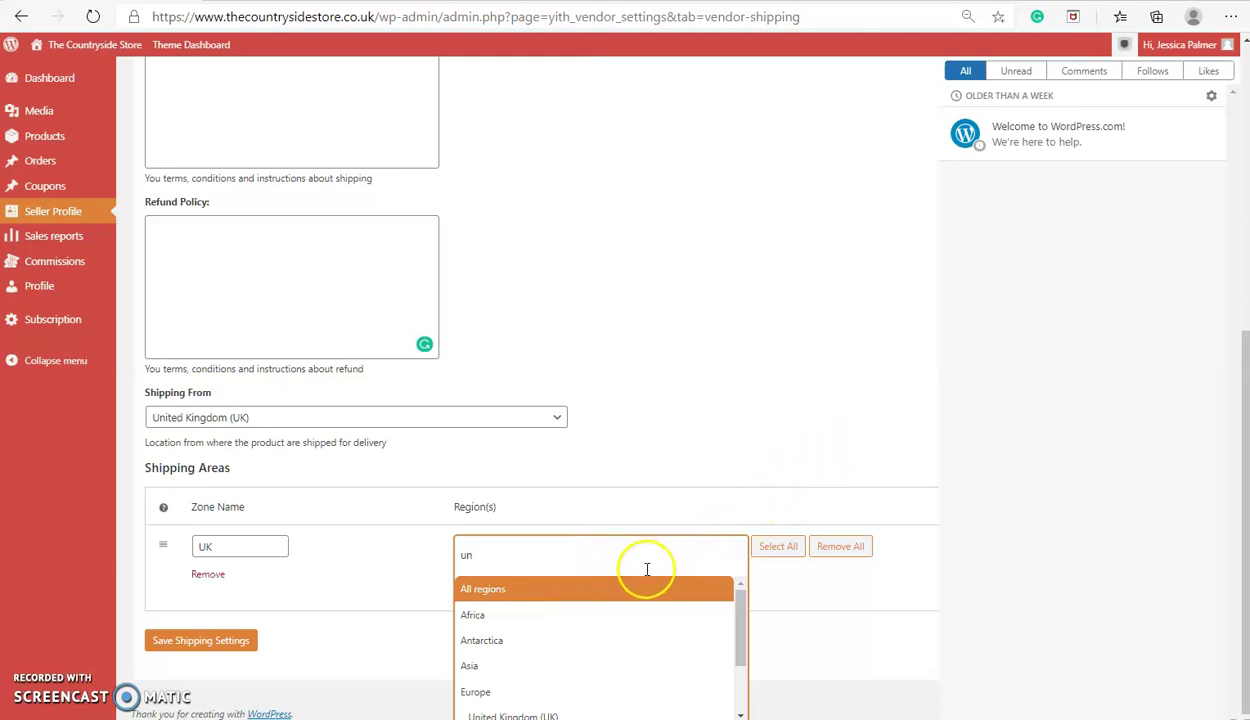
click(572, 712)
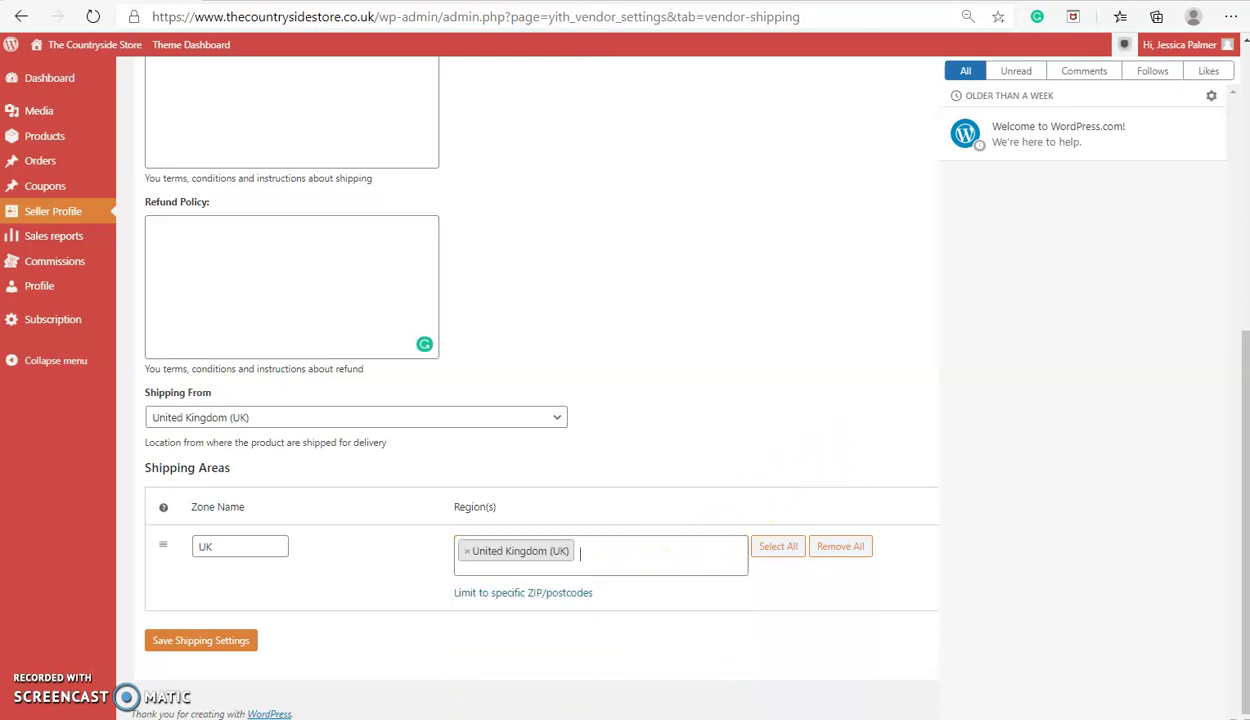
click(910, 122)
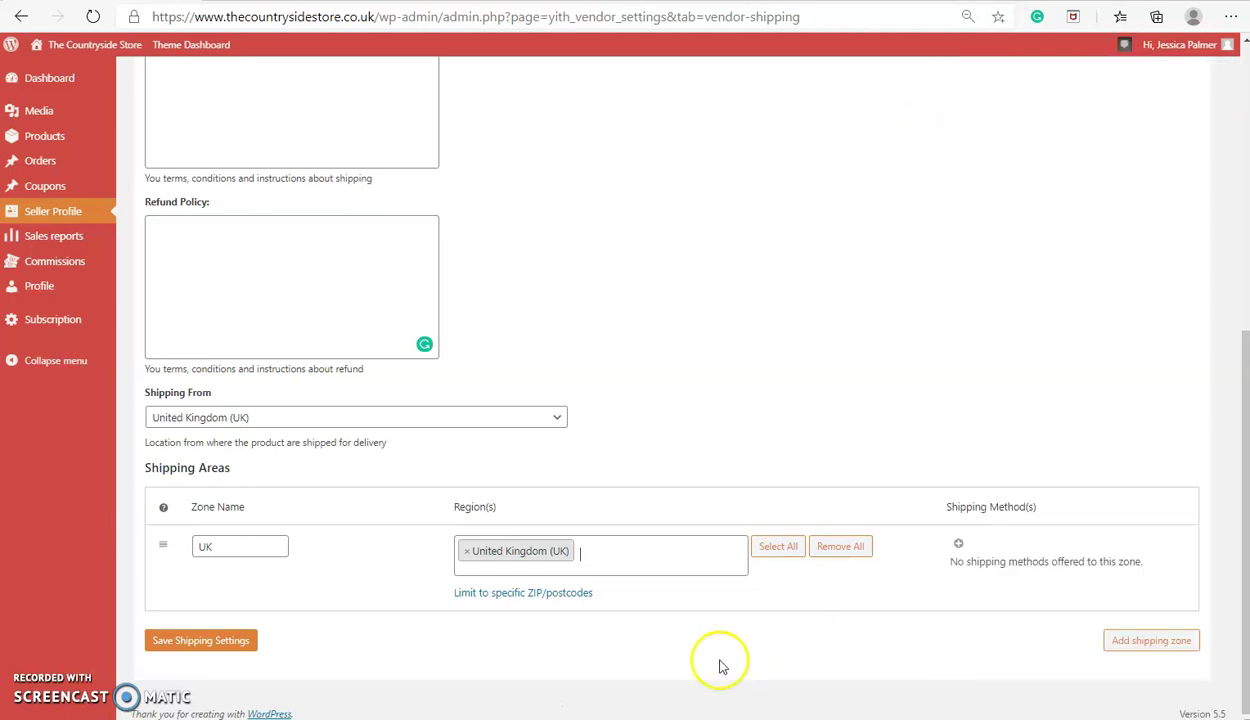
Add a flat rate shipping method to the UK zone, title it "3-5 business days" and save the changes.
click(956, 545)
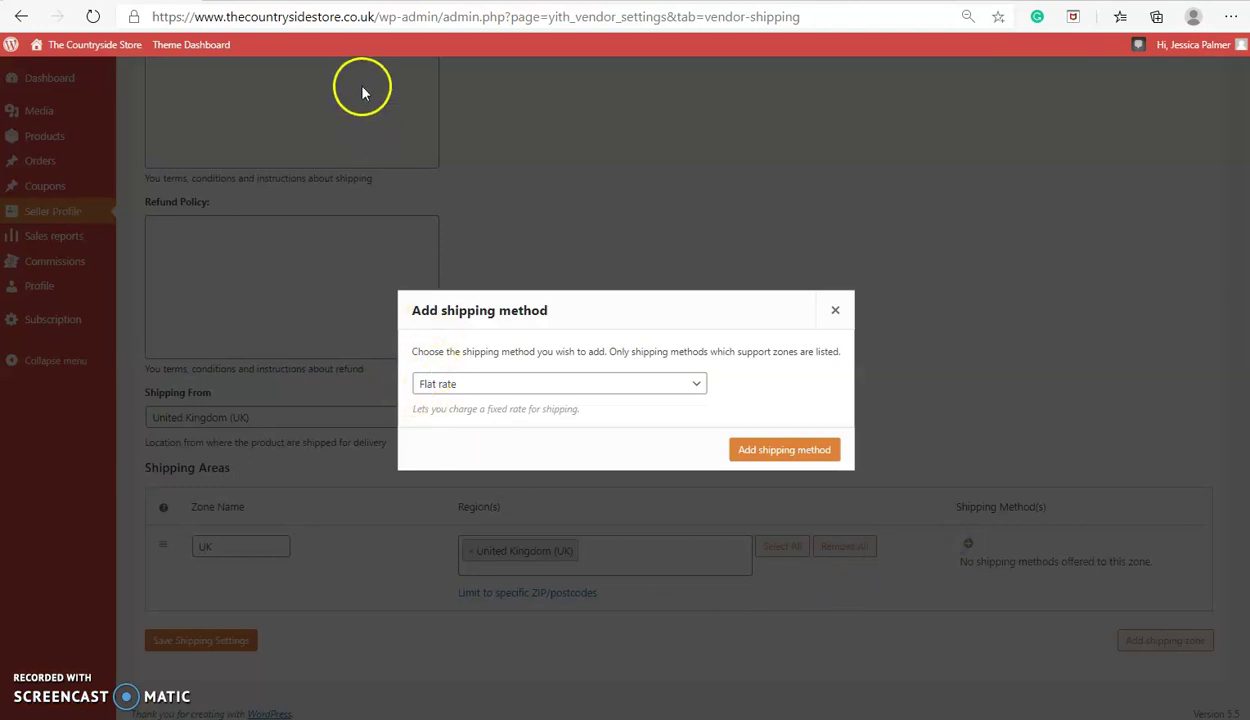
click(753, 462)
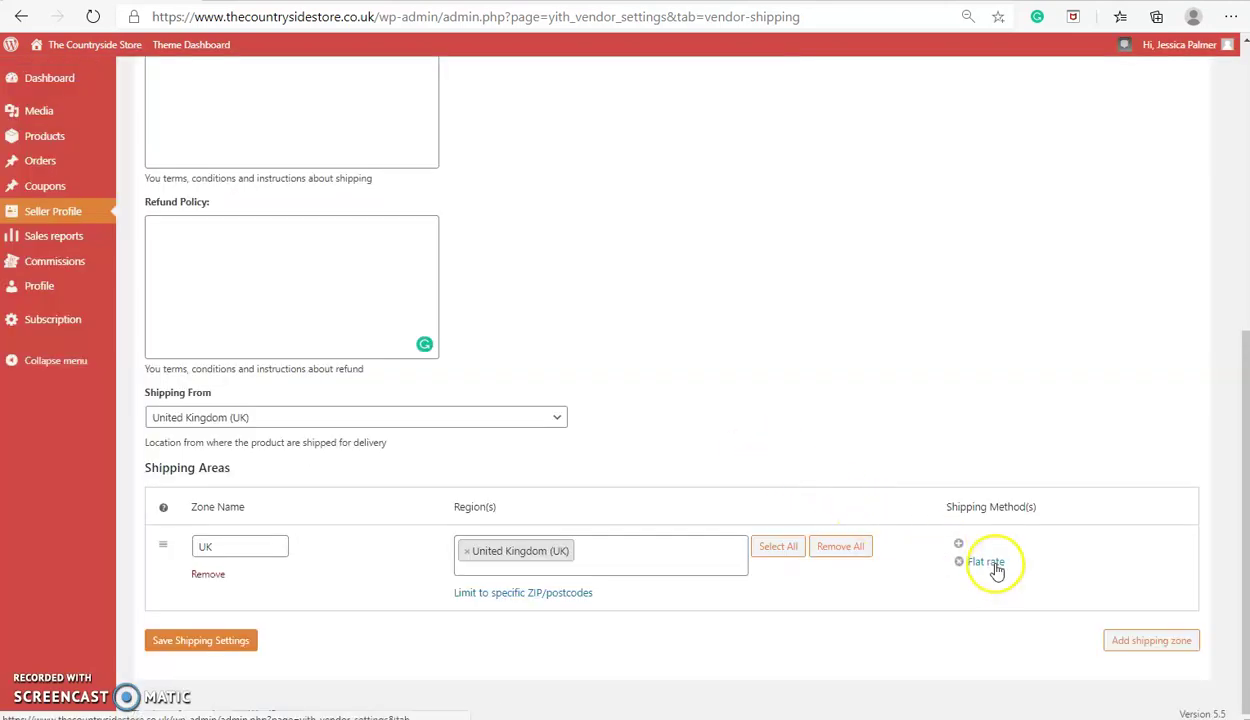
click(990, 562)
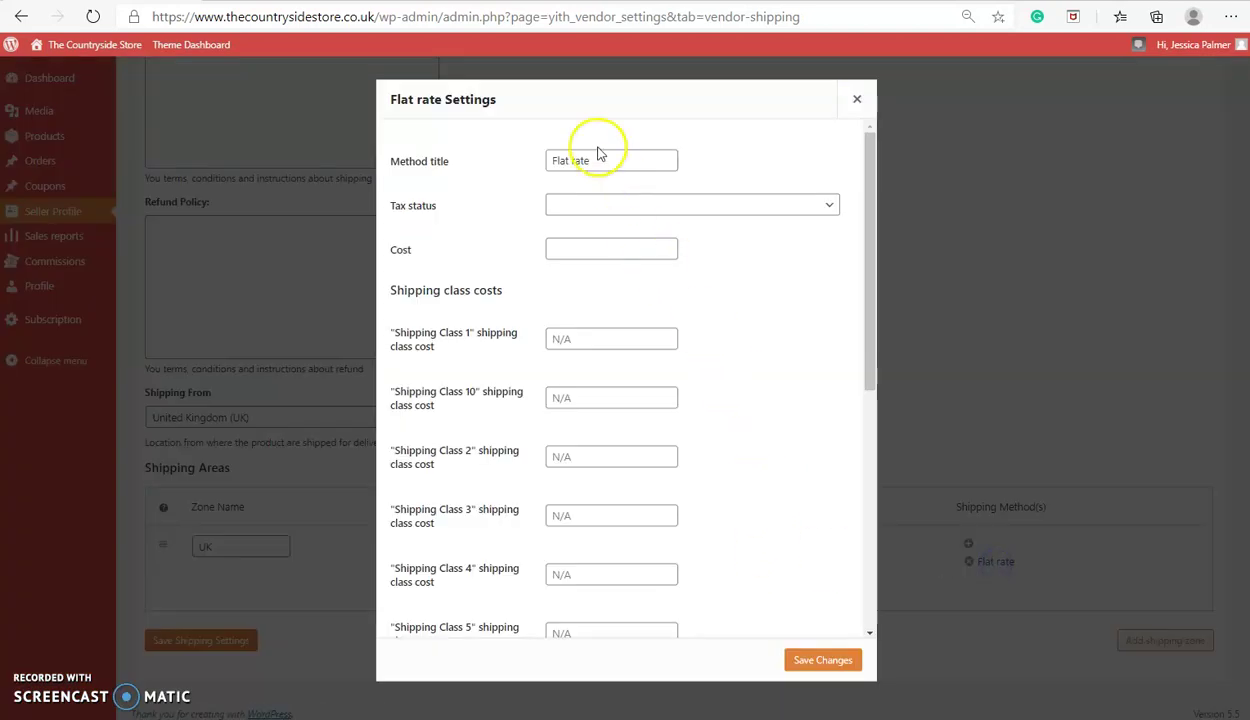
drag(641, 160, 522, 162)
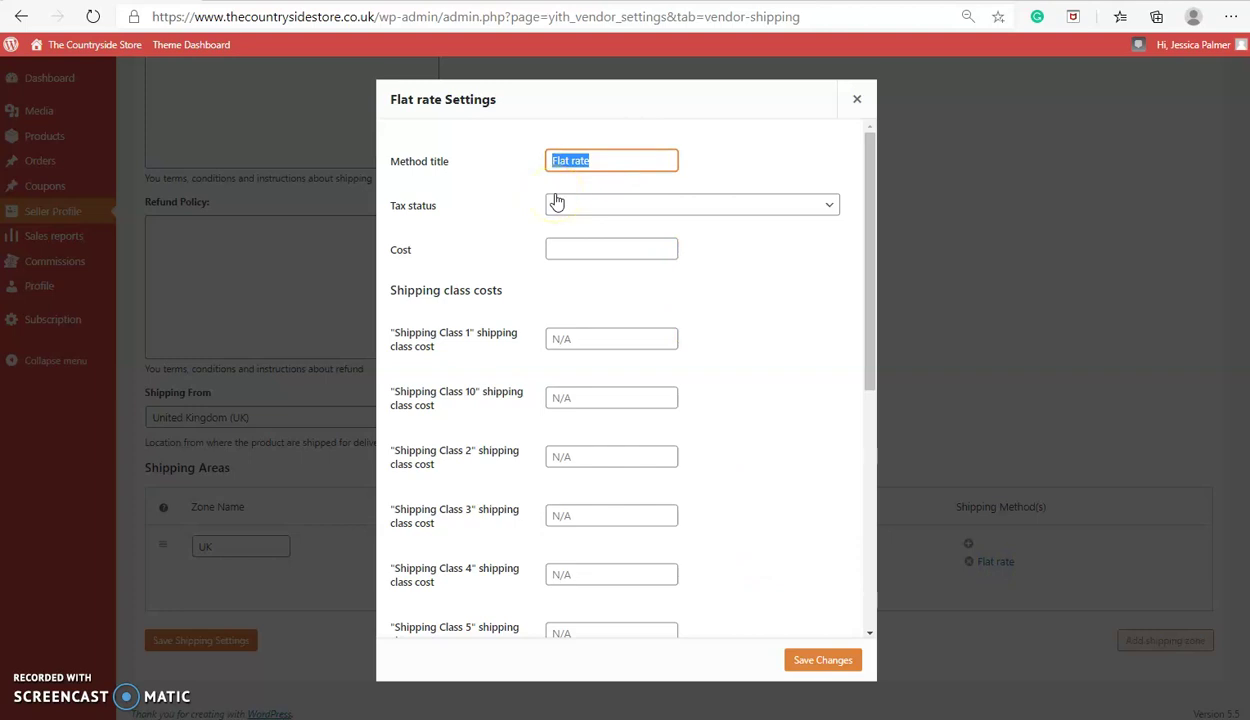
text(3-5 business days)
click(571, 197)
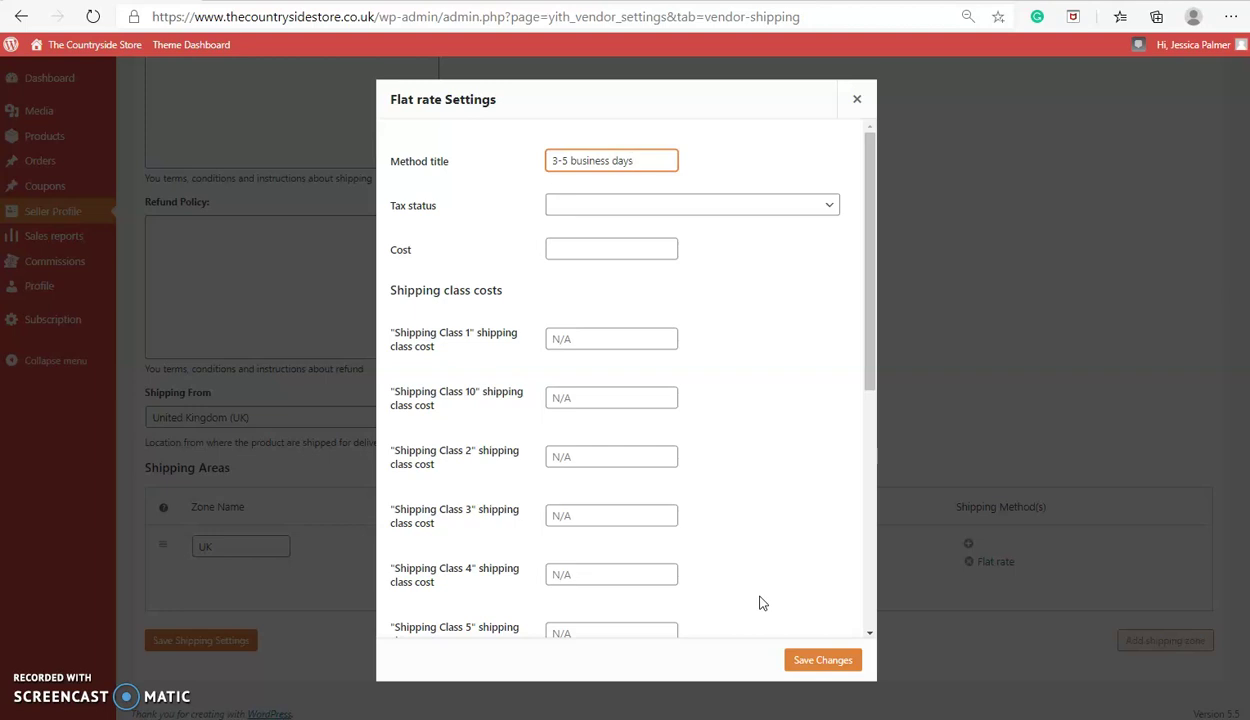
click(803, 661)
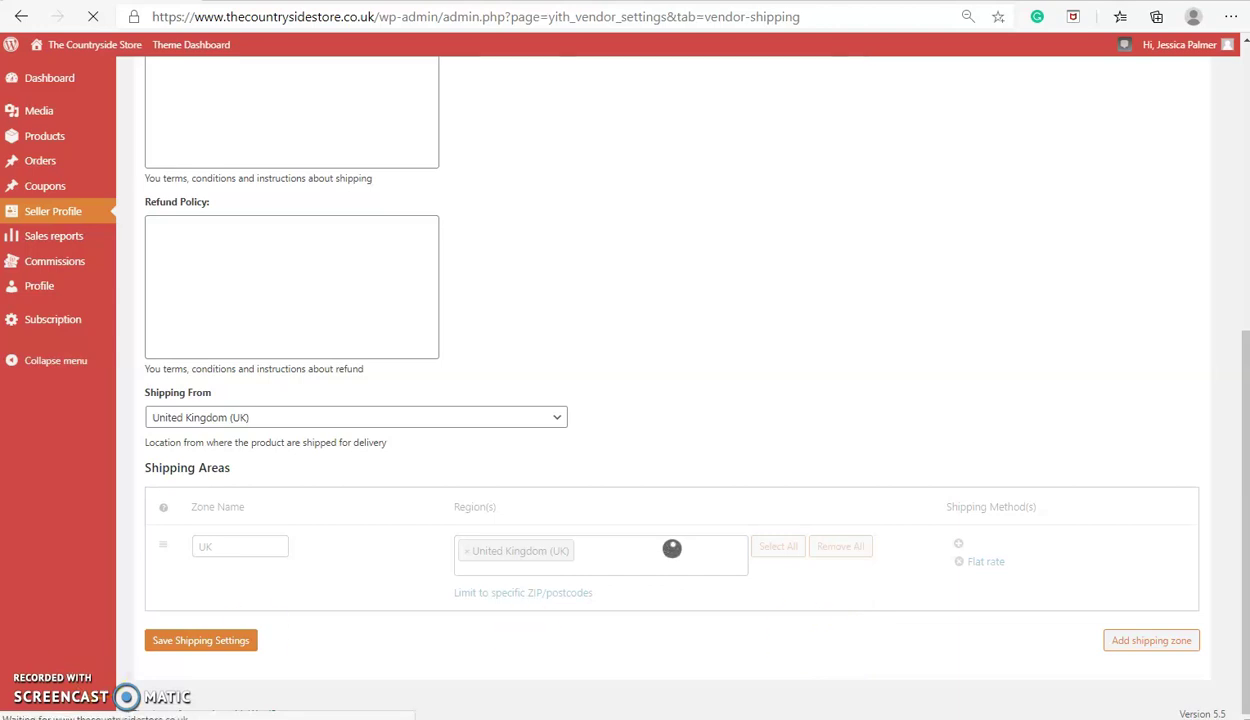
scroll(885, 346, down, 5)
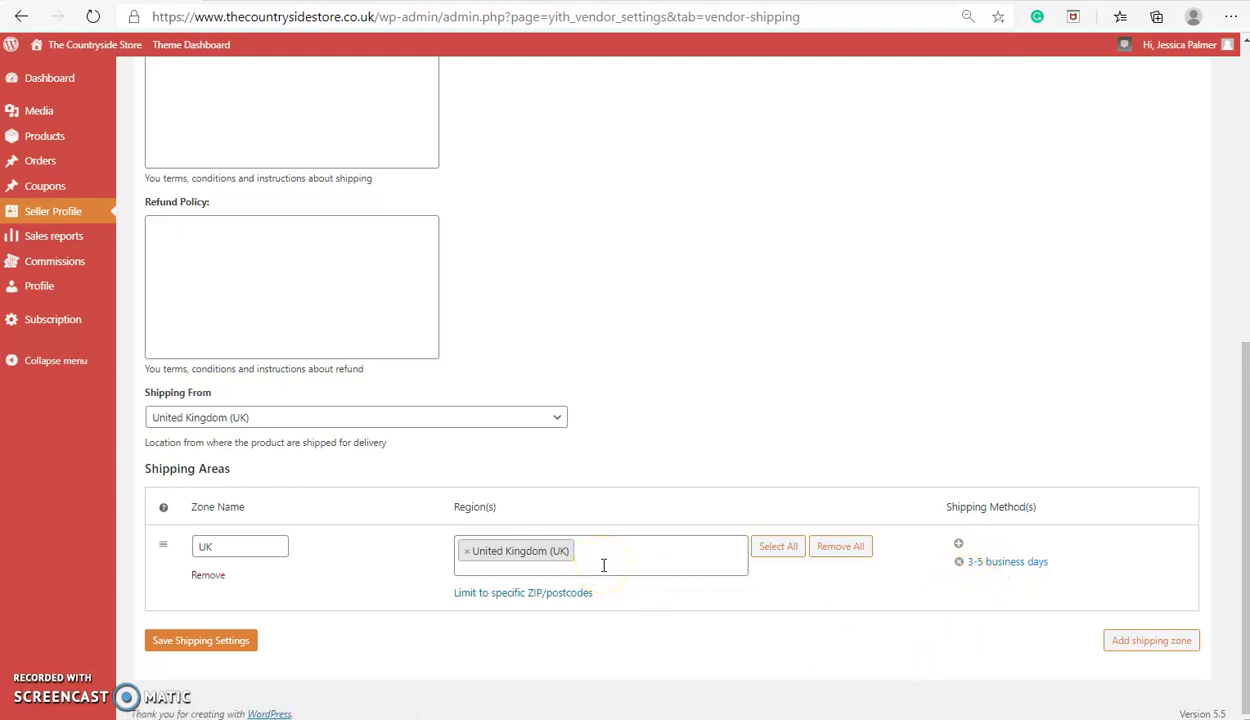
Visit the store and open the Handcrafted By AP seller page.
scroll(603, 566, up, 5)
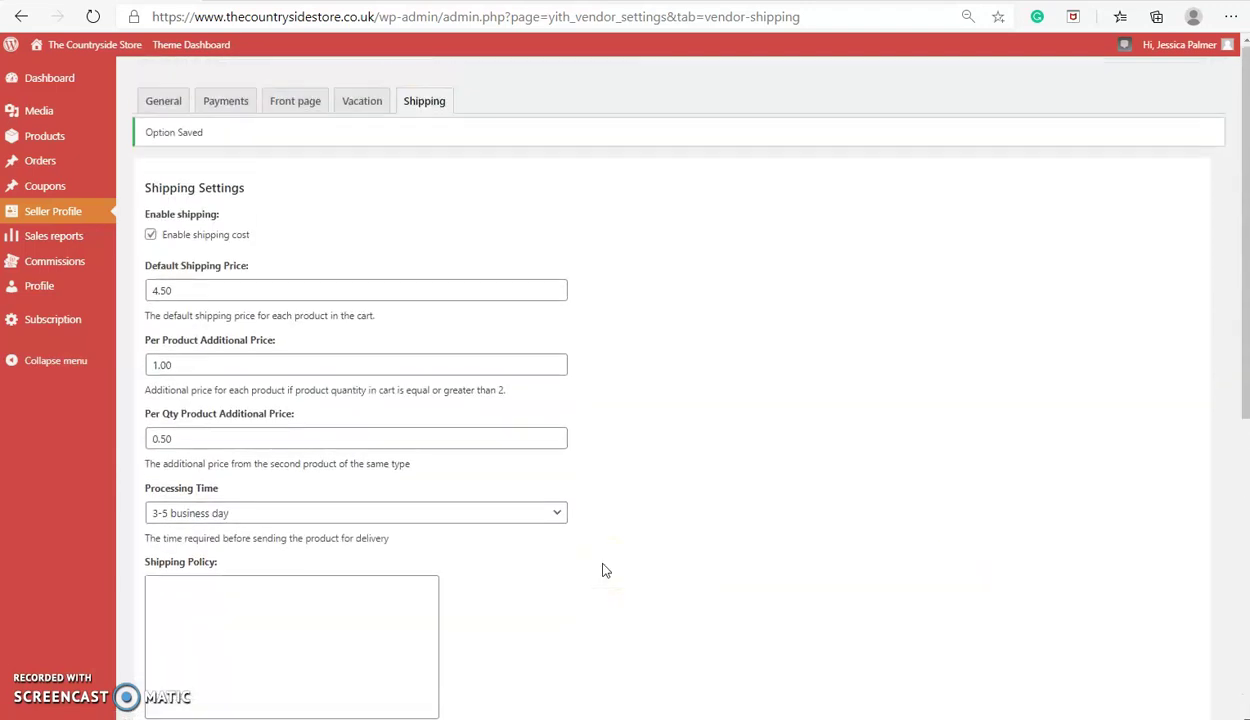
mouse_move(90, 45)
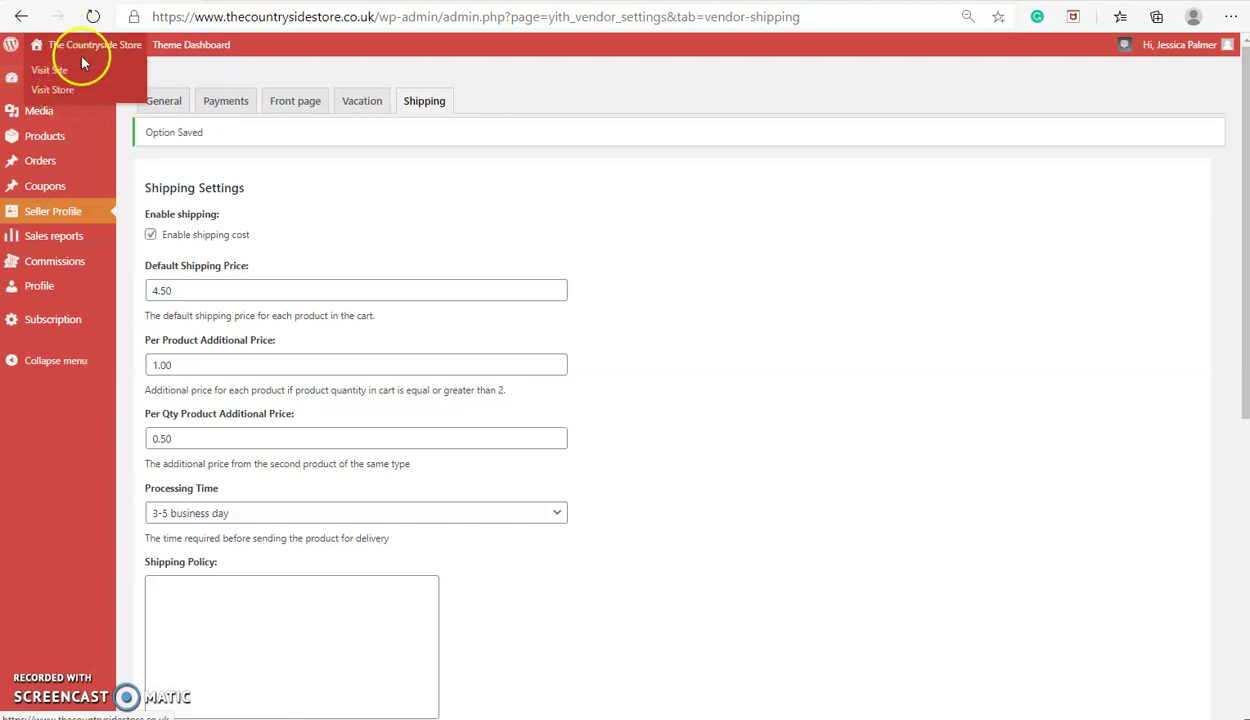
click(70, 76)
click(65, 90)
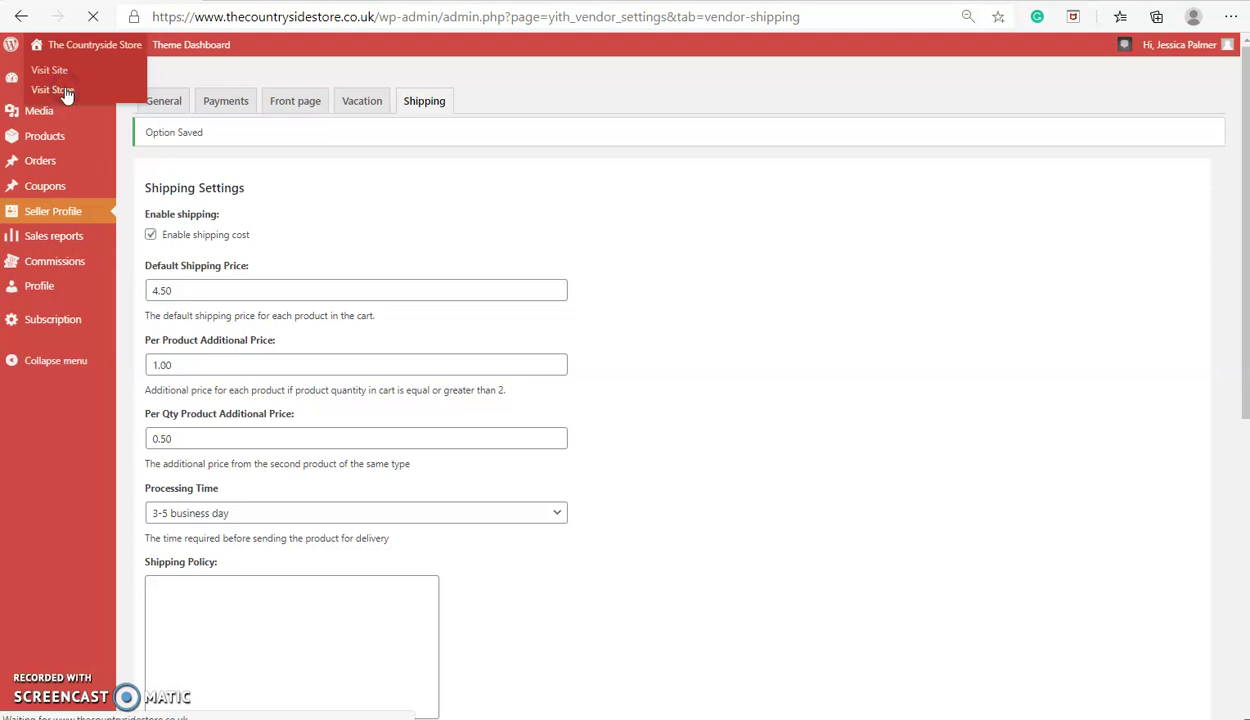
click(60, 262)
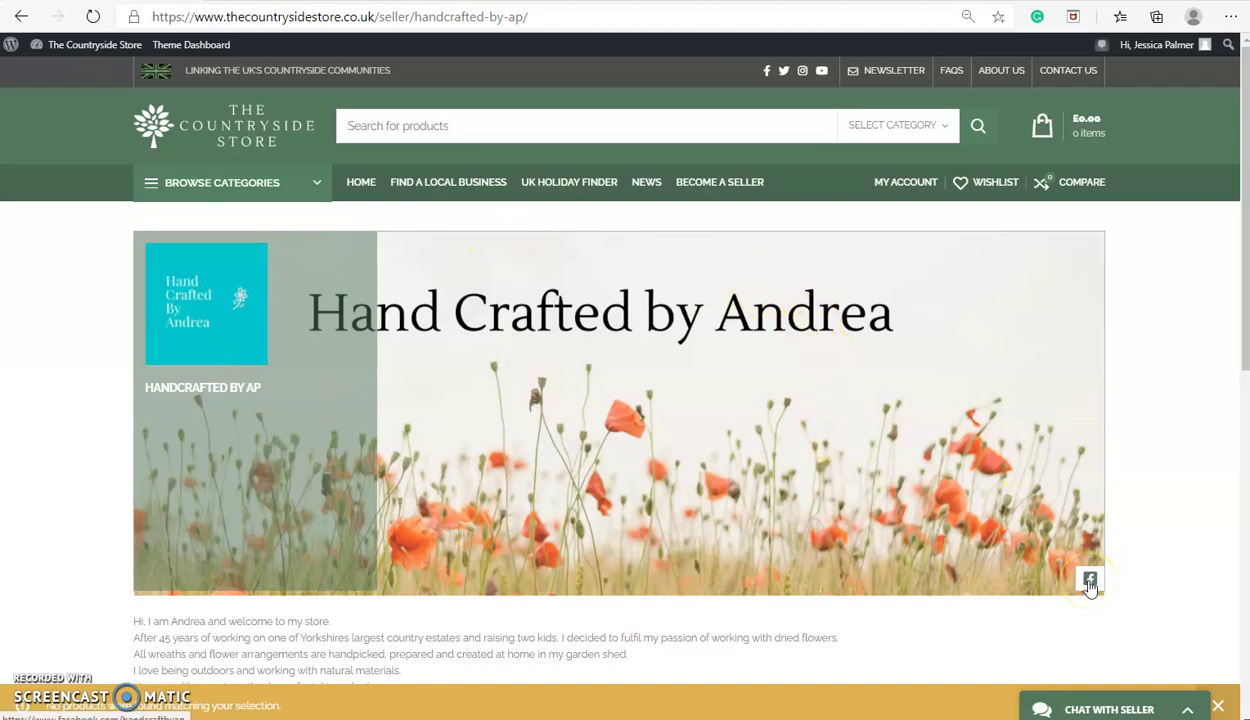
Review the seller page's banner, social link and description, and return to the dashboard.
scroll(1090, 588, down, 1)
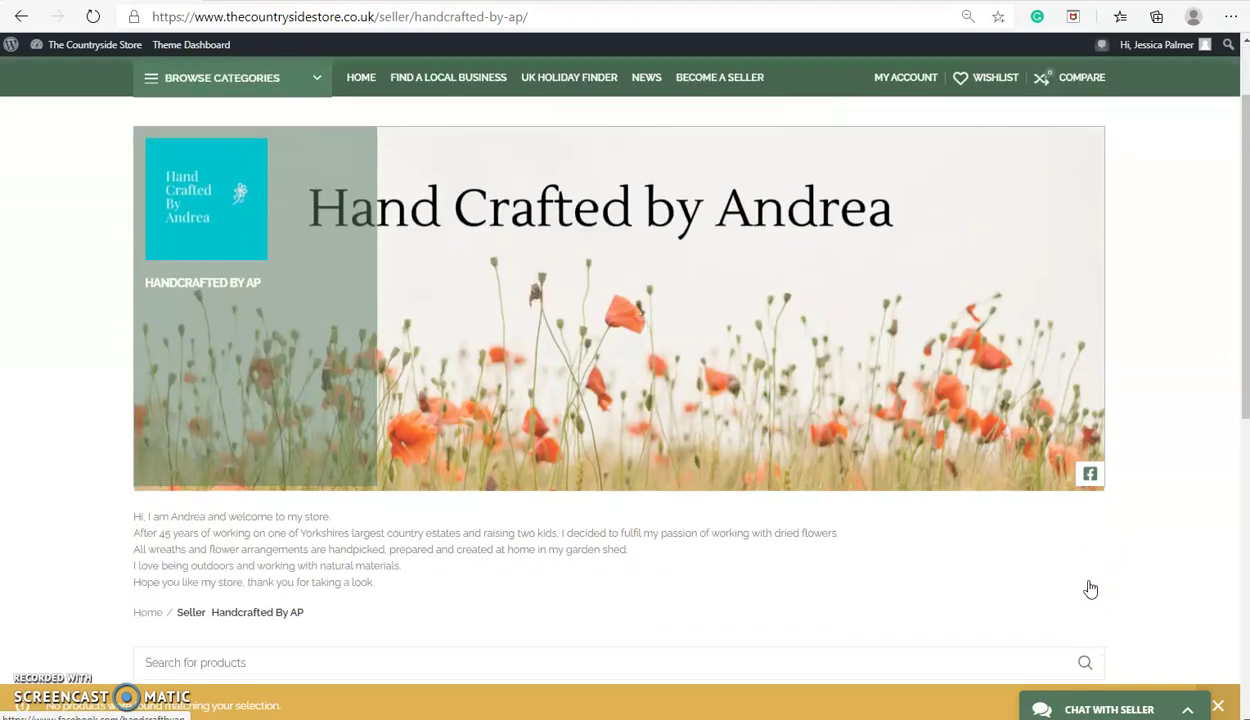
scroll(293, 549, down, 1)
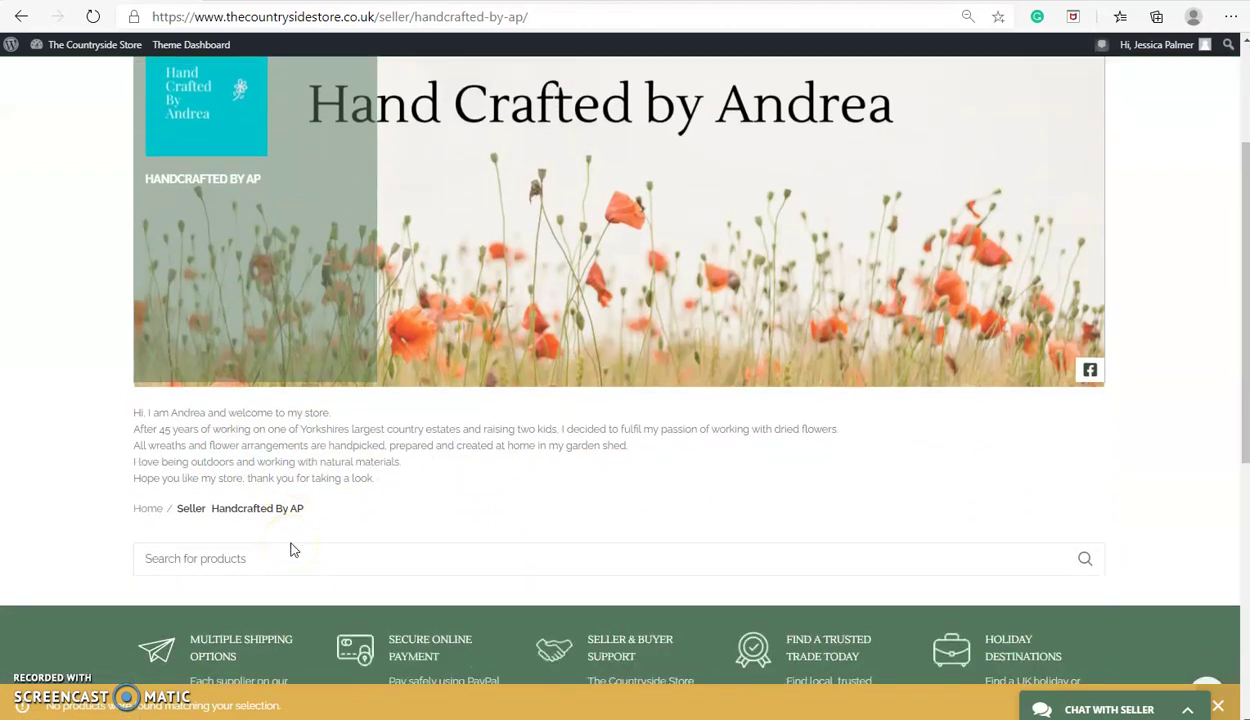
scroll(661, 528, up, 1)
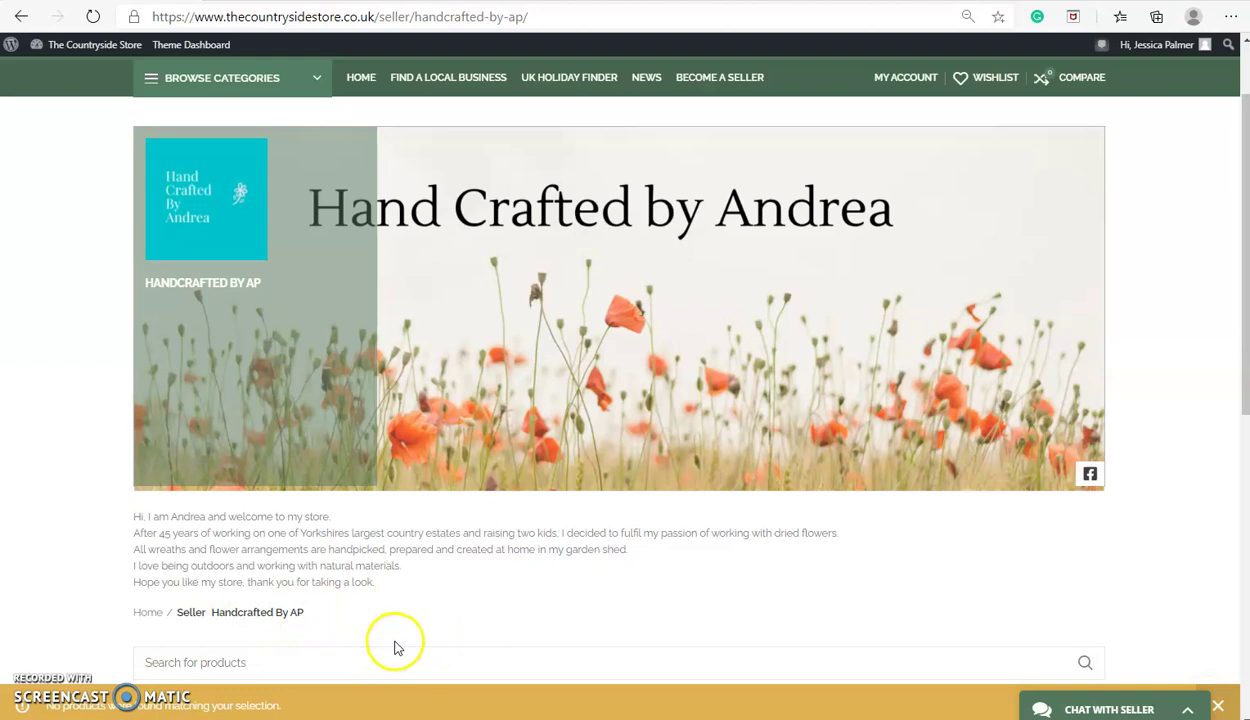
scroll(410, 640, up, 1)
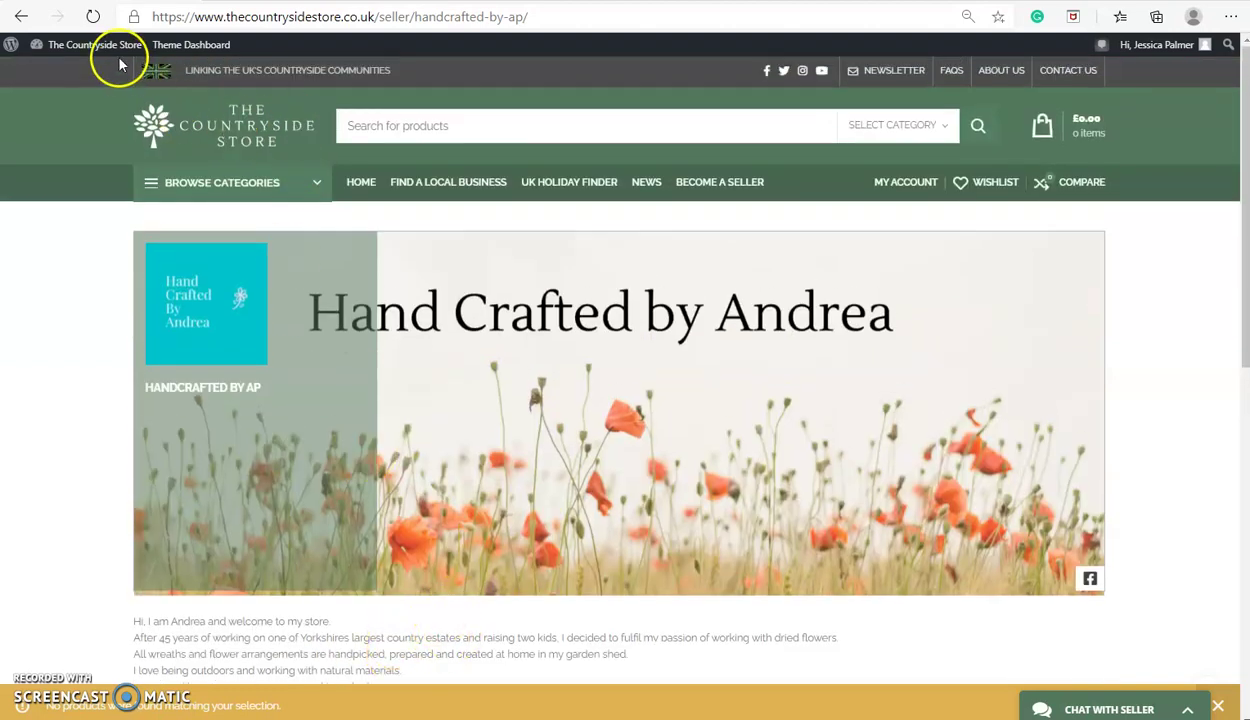
mouse_move(106, 52)
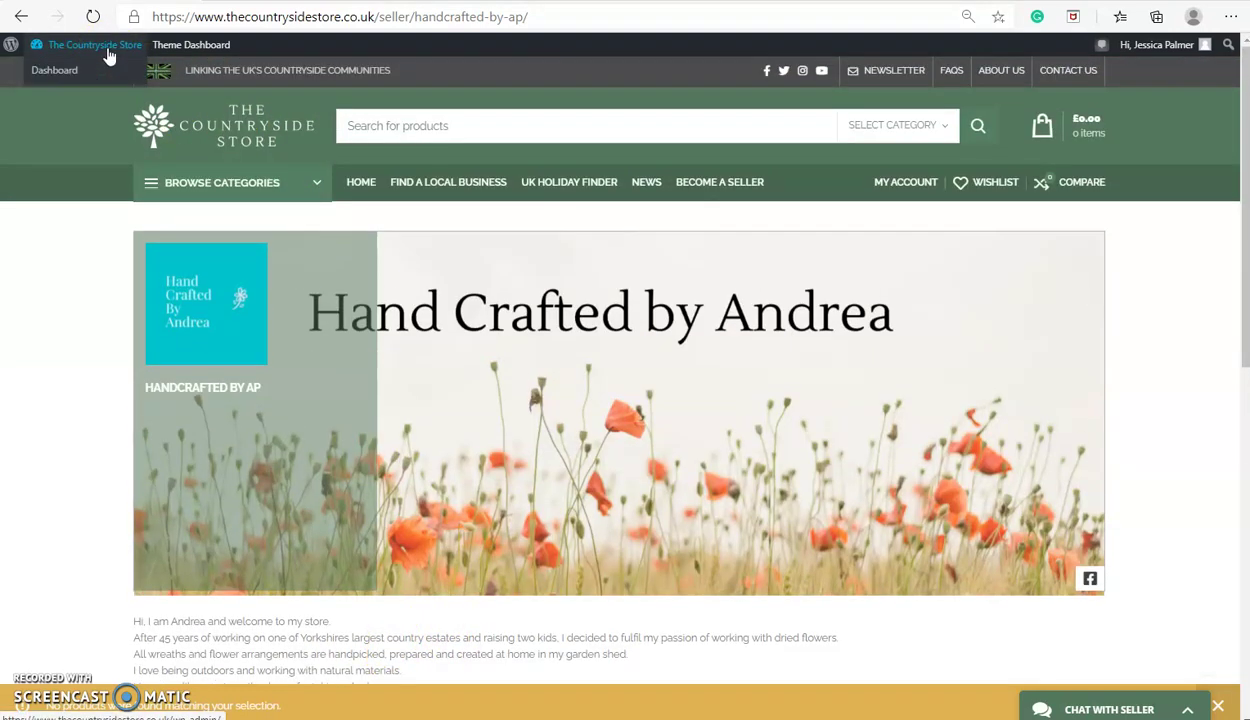
click(63, 72)
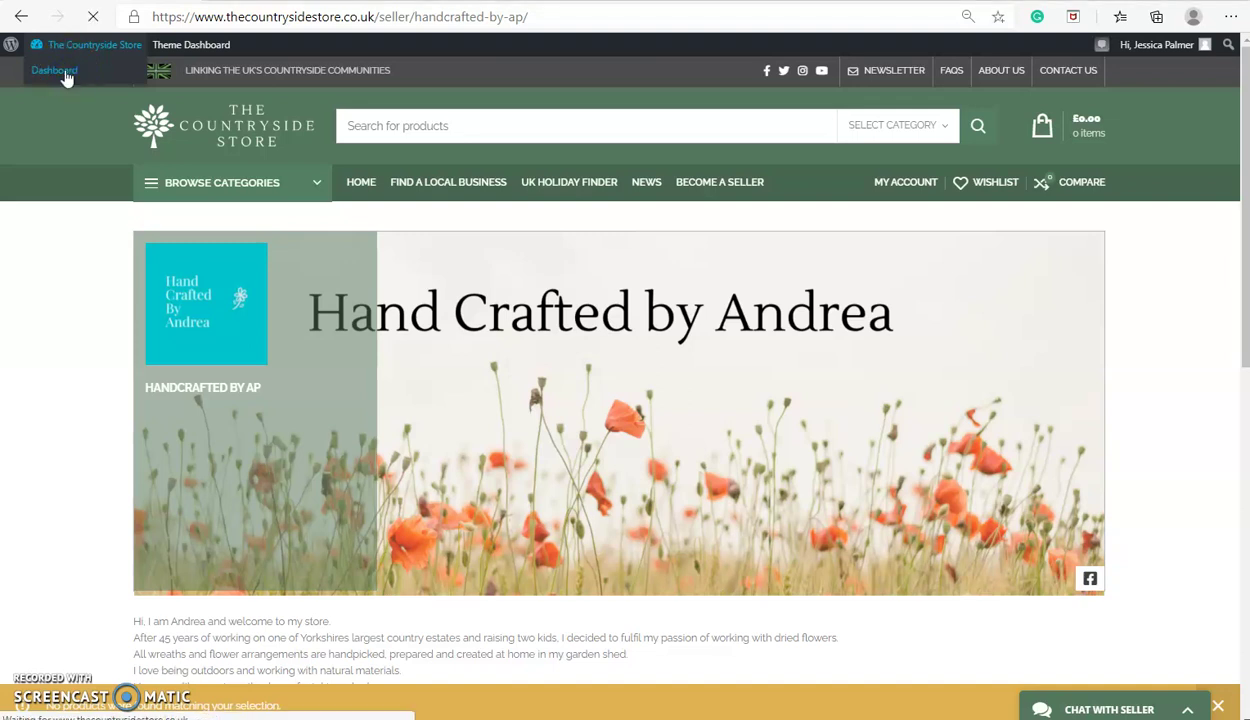